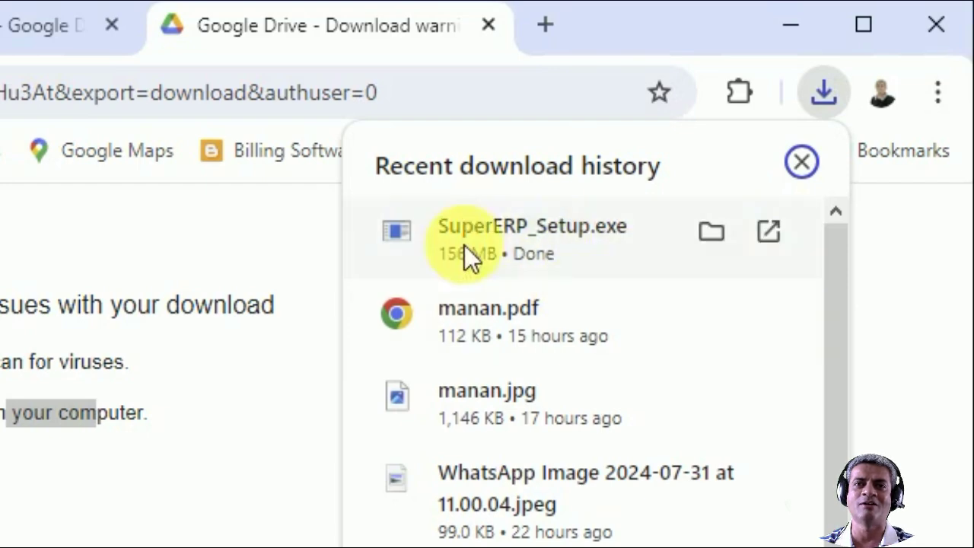
Run SuperERP_Setup.exe and allow it past the SmartScreen warning with More info and Run anyway.
{"action": "left_click", "coordinate": [509, 237]}
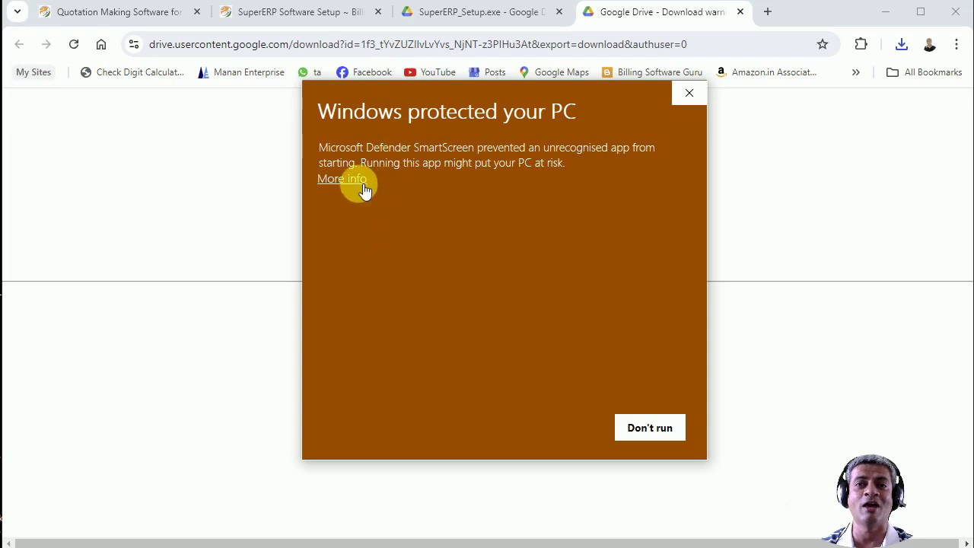
{"action": "left_click_drag", "start_coordinate": [446, 155], "coordinate": [457, 172]}
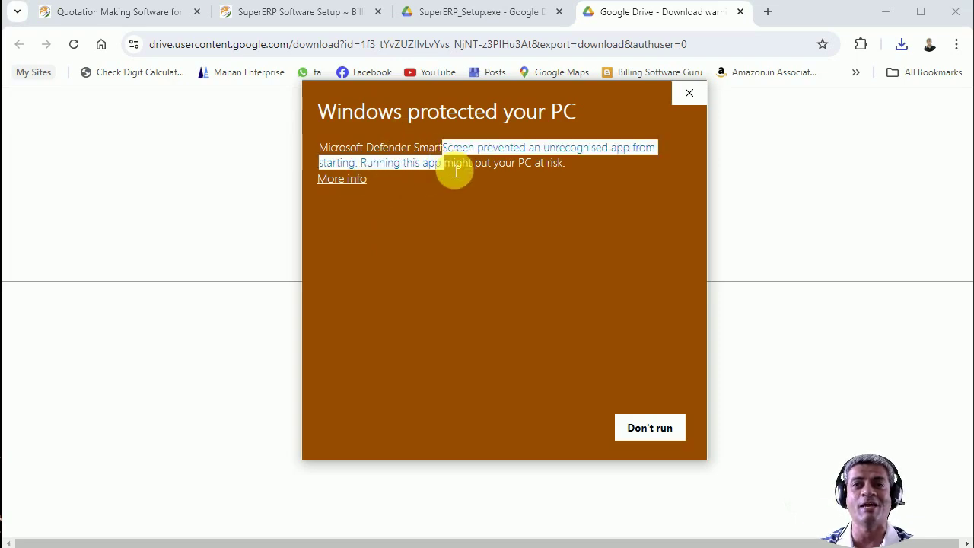
{"action": "left_click", "coordinate": [344, 181]}
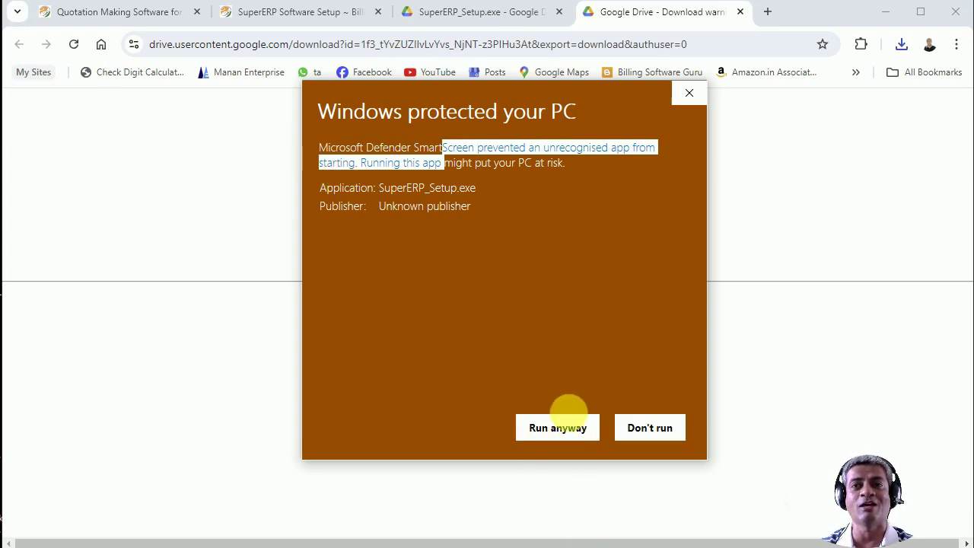
{"action": "left_click", "coordinate": [557, 430]}
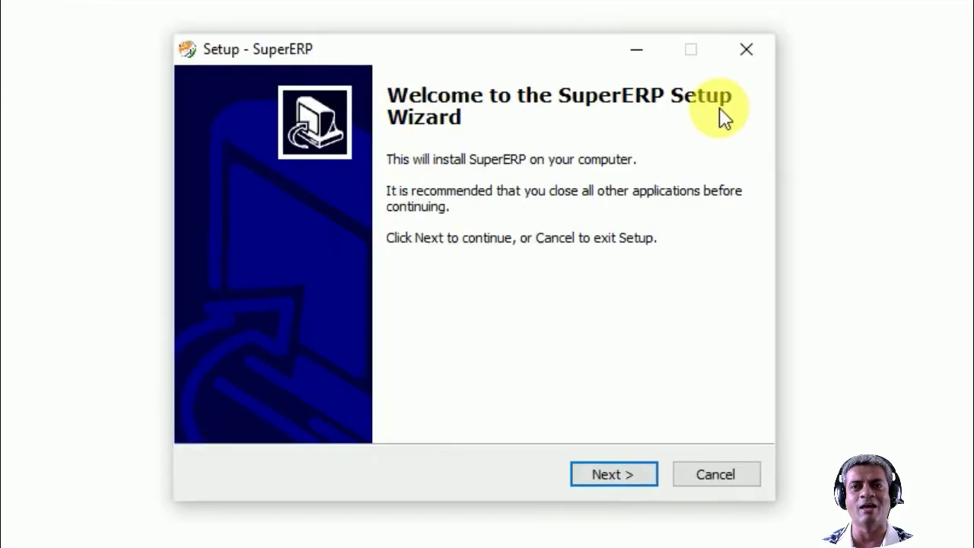
Install SuperERP to D:\SuperERP with desktop and Quick Launch icons, with Launch SuperERP unchecked.
{"action": "left_click", "coordinate": [623, 474]}
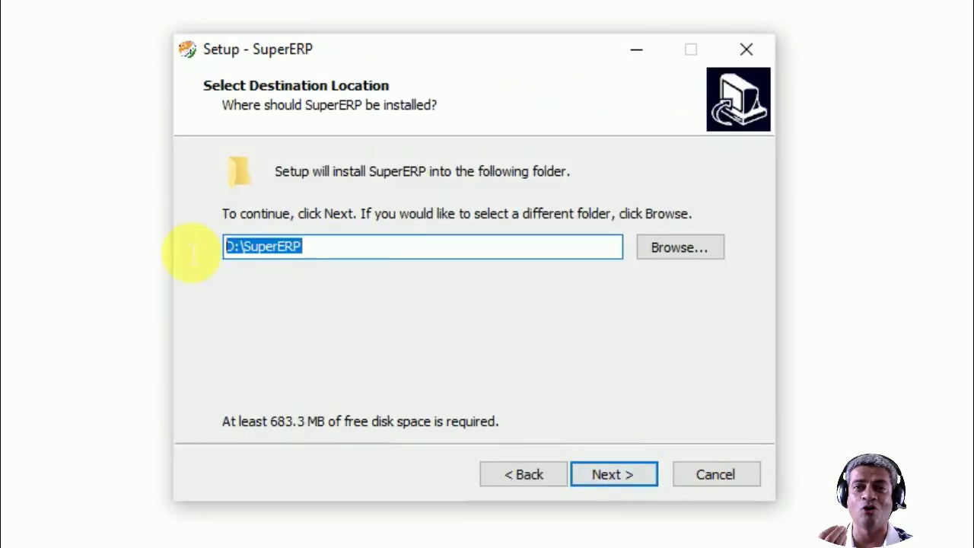
{"action": "left_click_drag", "start_coordinate": [319, 251], "coordinate": [191, 254]}
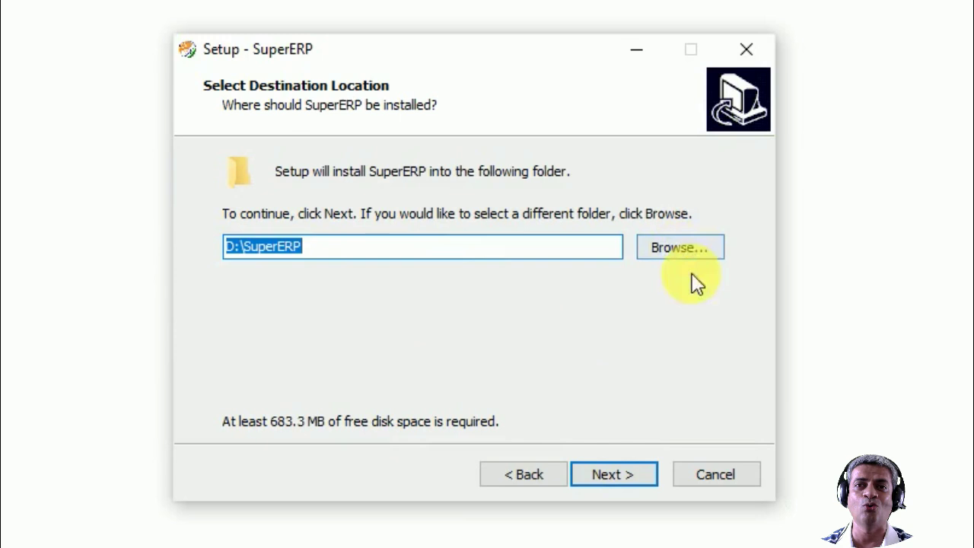
{"action": "left_click", "coordinate": [618, 476]}
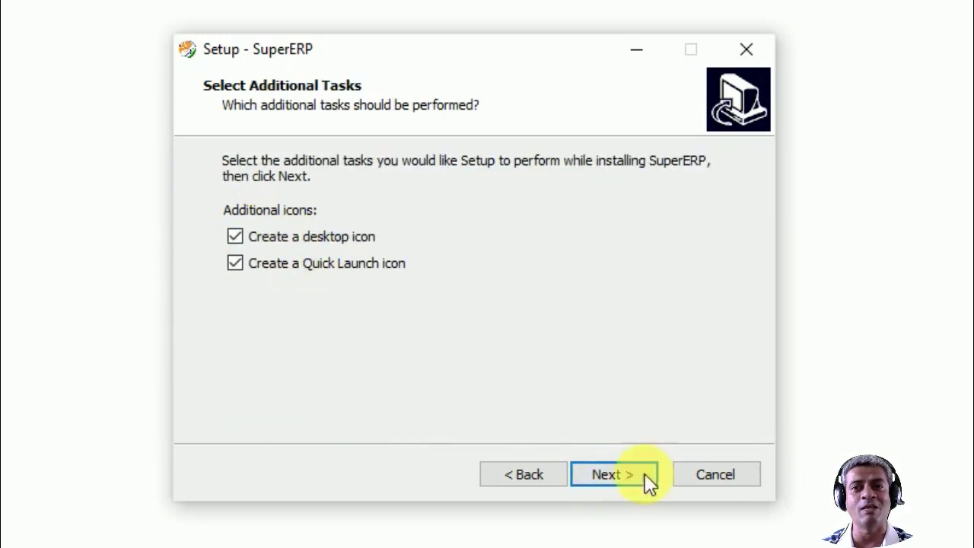
{"action": "left_click", "coordinate": [622, 476]}
{"action": "left_click", "coordinate": [622, 476]}
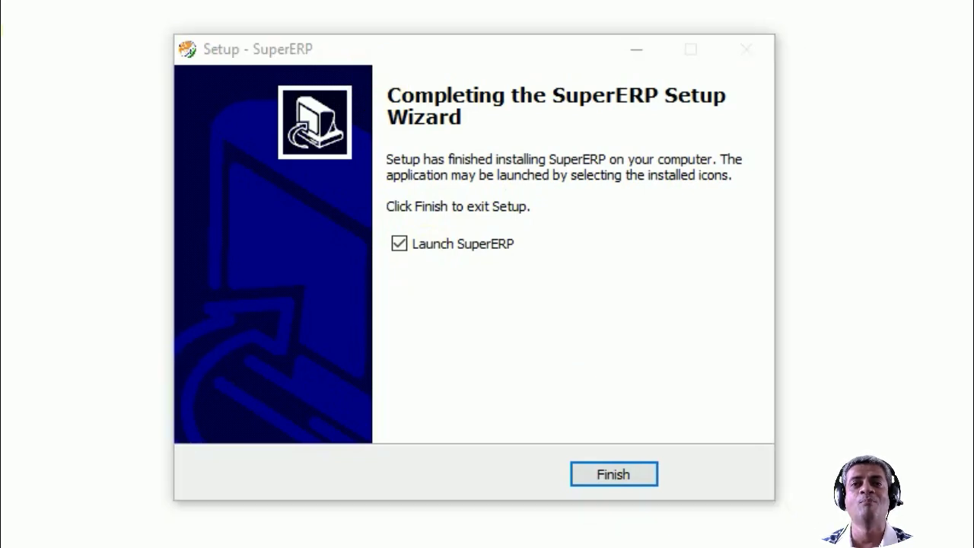
{"action": "left_click", "coordinate": [460, 246]}
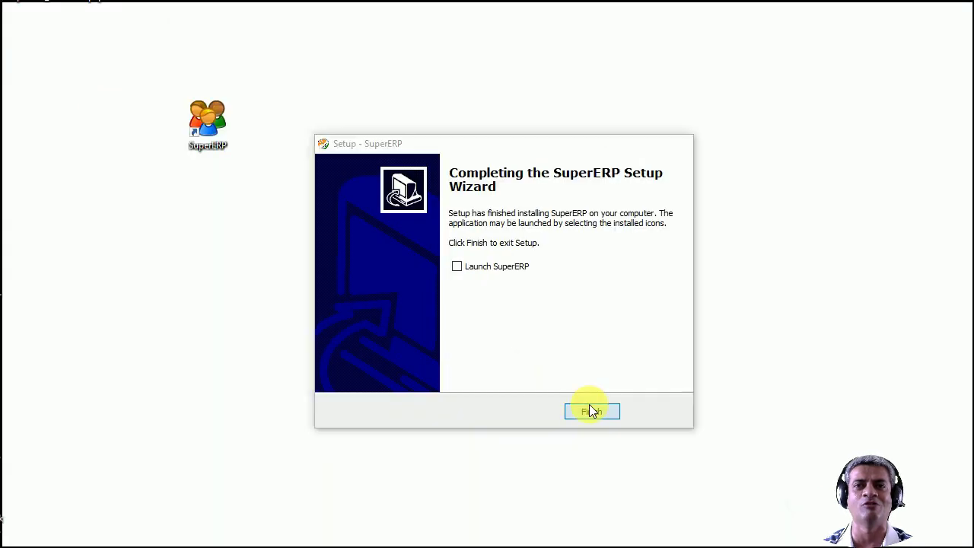
{"action": "left_click", "coordinate": [614, 473]}
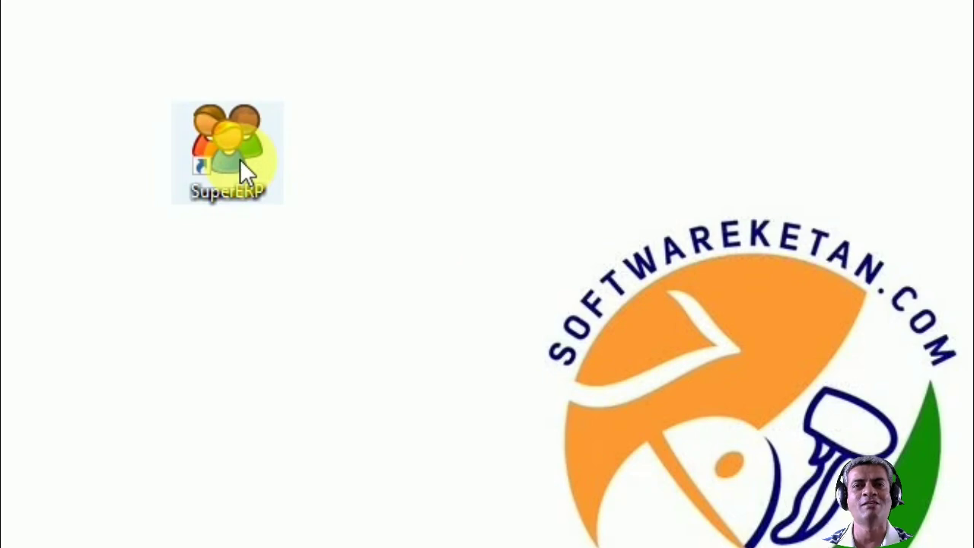
Open the SuperERP shortcut's file location, sort the files by name and fit the window on screen.
{"action": "right_click", "coordinate": [240, 160]}
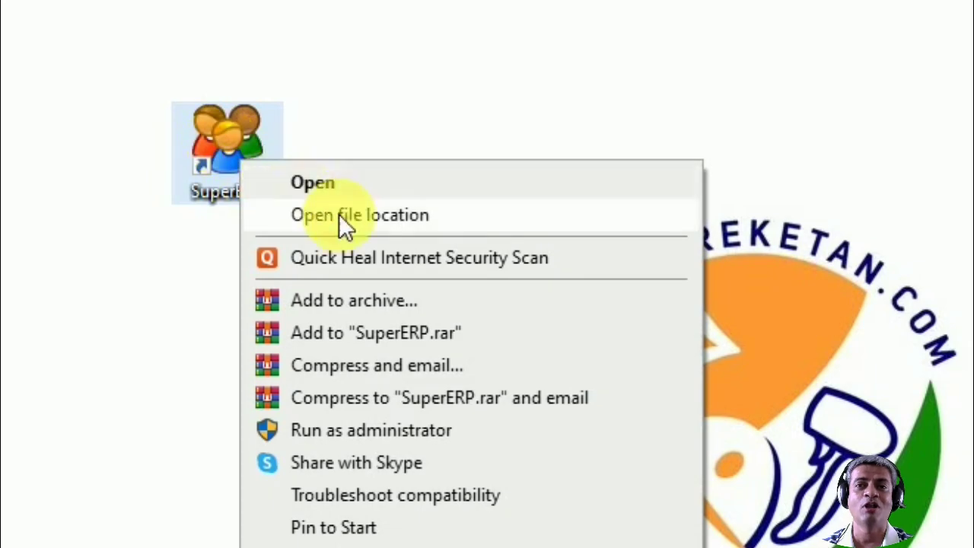
{"action": "left_click", "coordinate": [470, 216]}
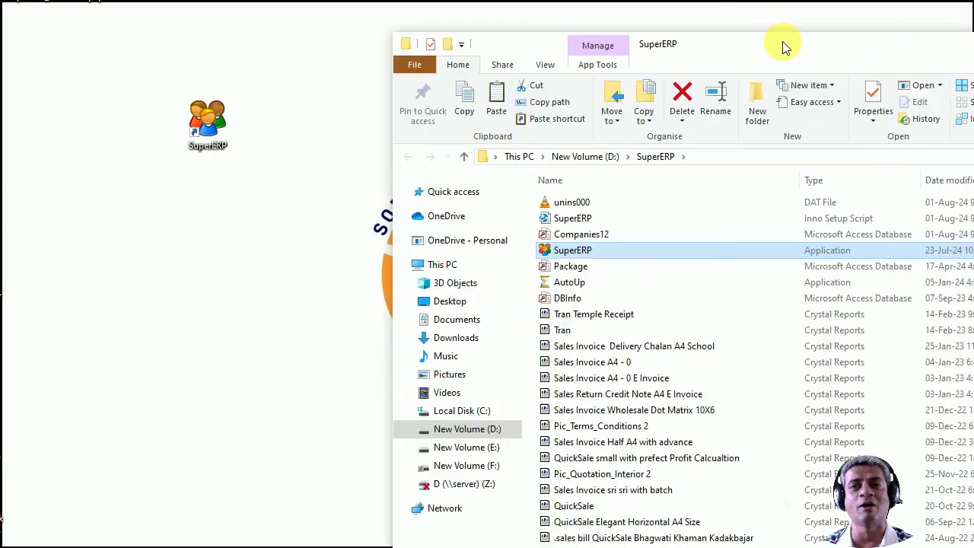
{"action": "left_click", "coordinate": [550, 182]}
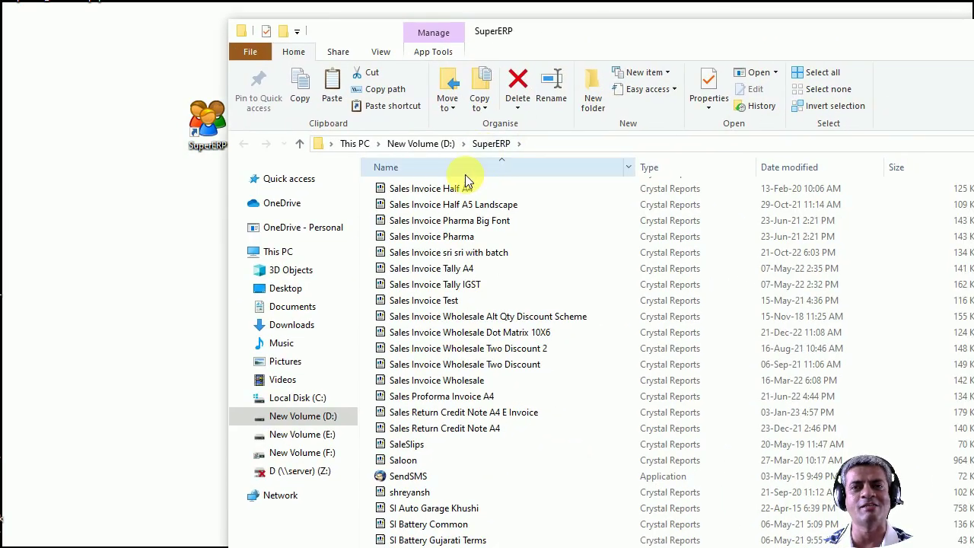
{"action": "left_click", "coordinate": [465, 172]}
{"action": "left_click", "coordinate": [463, 172]}
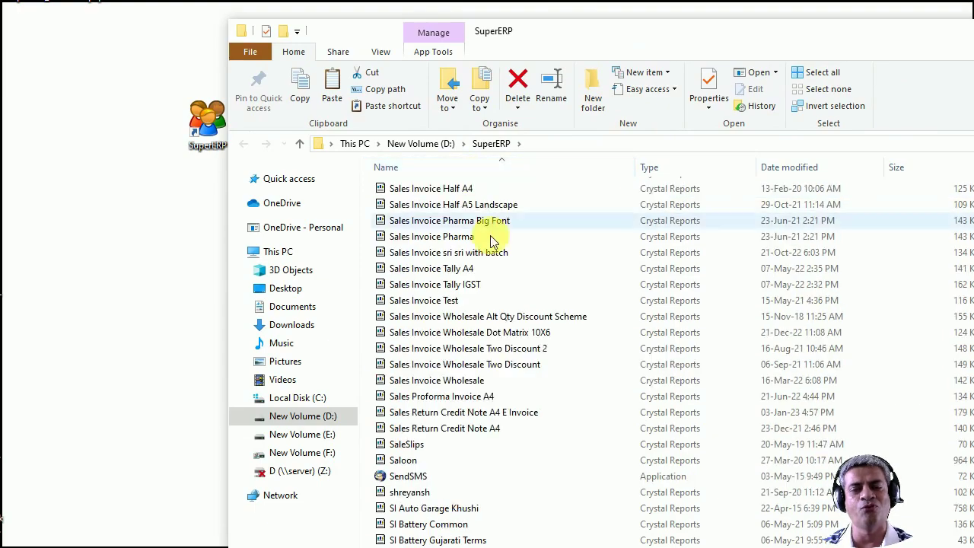
{"action": "scroll", "coordinate": [457, 213], "scroll_direction": "up", "scroll_amount": 10}
{"action": "scroll", "coordinate": [491, 240], "scroll_direction": "up", "scroll_amount": 20}
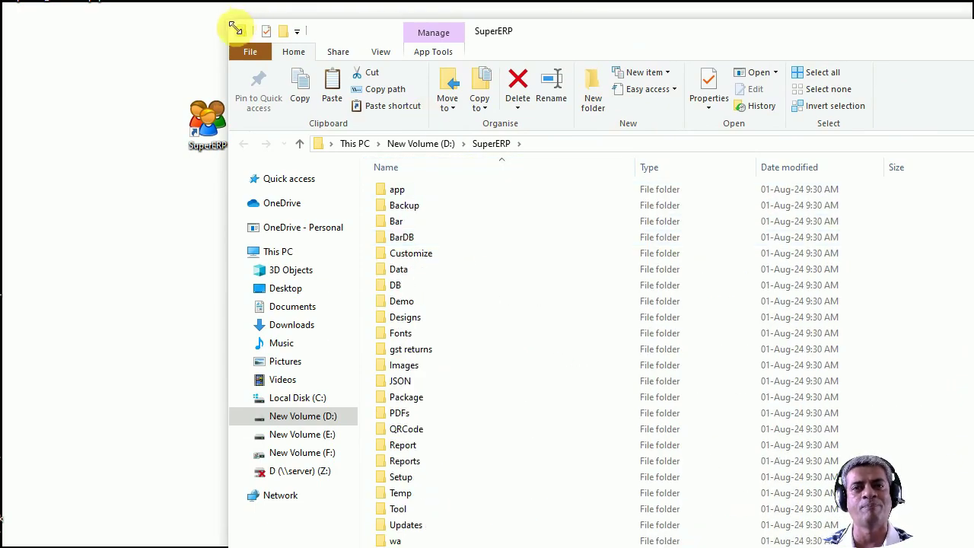
{"action": "left_click_drag", "start_coordinate": [233, 26], "coordinate": [331, 98]}
{"action": "left_click_drag", "start_coordinate": [426, 103], "coordinate": [334, 23]}
{"action": "left_click_drag", "start_coordinate": [741, 515], "coordinate": [740, 499]}
{"action": "scroll", "coordinate": [527, 327], "scroll_direction": "down", "scroll_amount": 2}
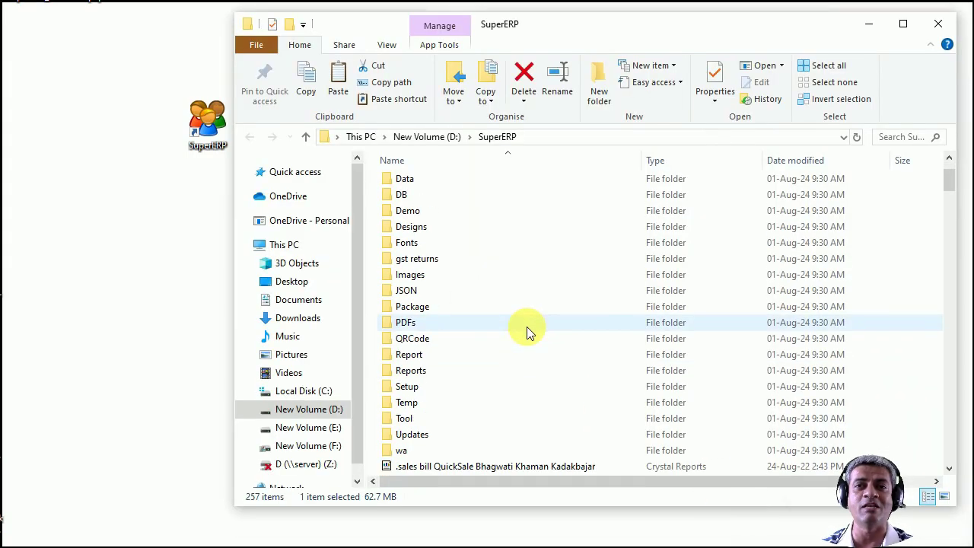
Open the Setup folder and launch the SupportSetup installer.
{"action": "left_click", "coordinate": [408, 389]}
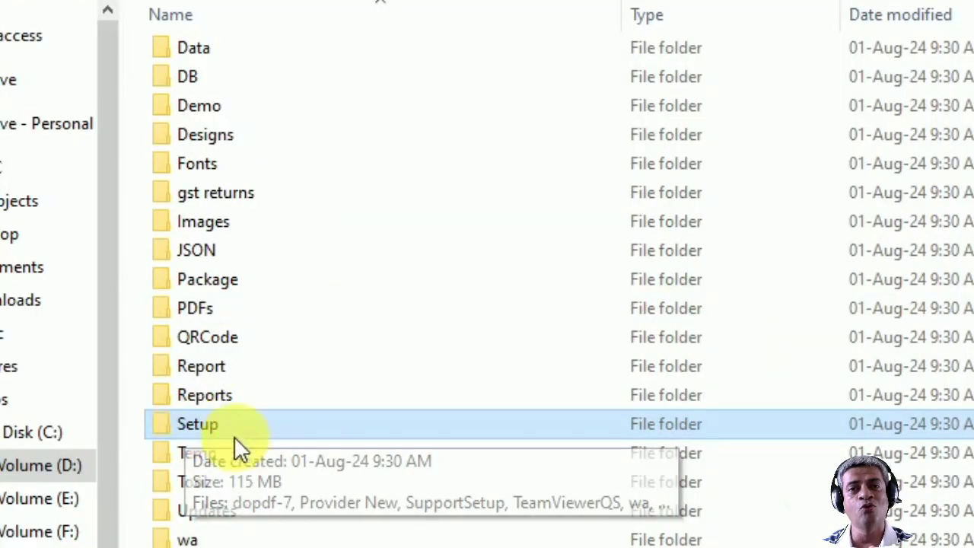
{"action": "double_click", "coordinate": [238, 423]}
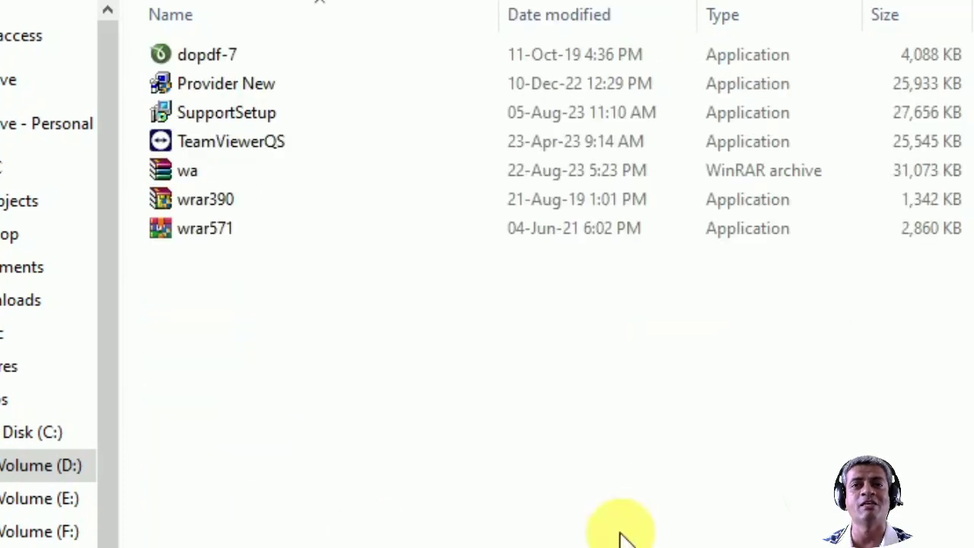
{"action": "left_click", "coordinate": [220, 116]}
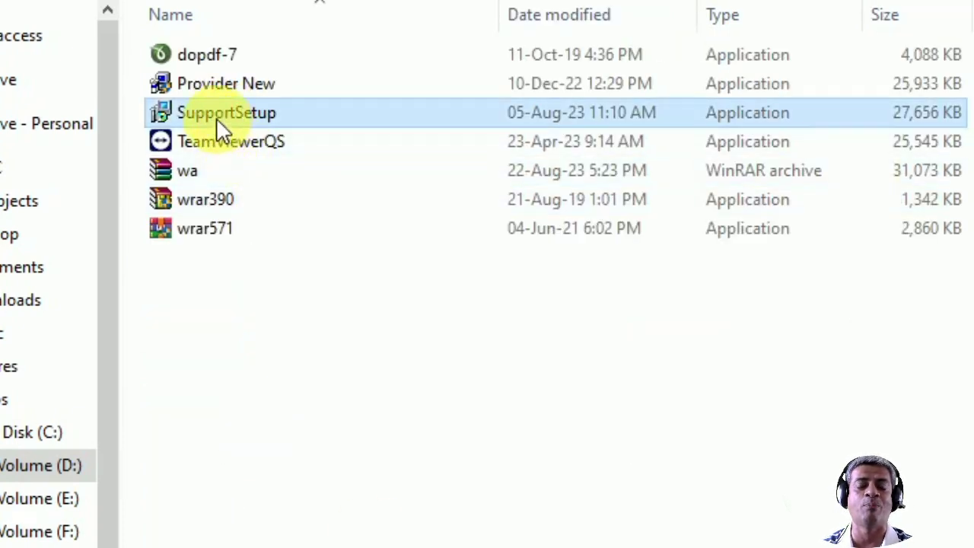
{"action": "mouse_move", "coordinate": [216, 120]}
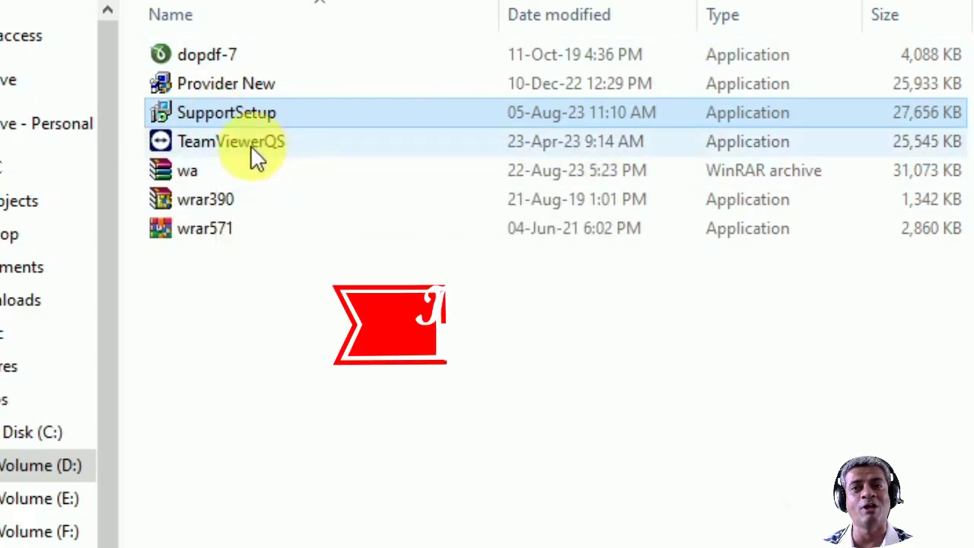
{"action": "left_click", "coordinate": [251, 145]}
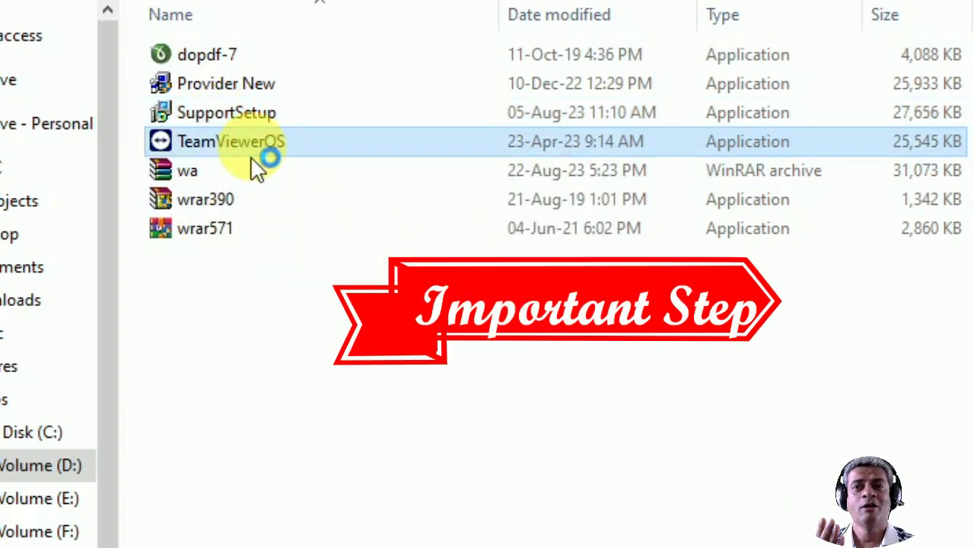
{"action": "left_click", "coordinate": [216, 120]}
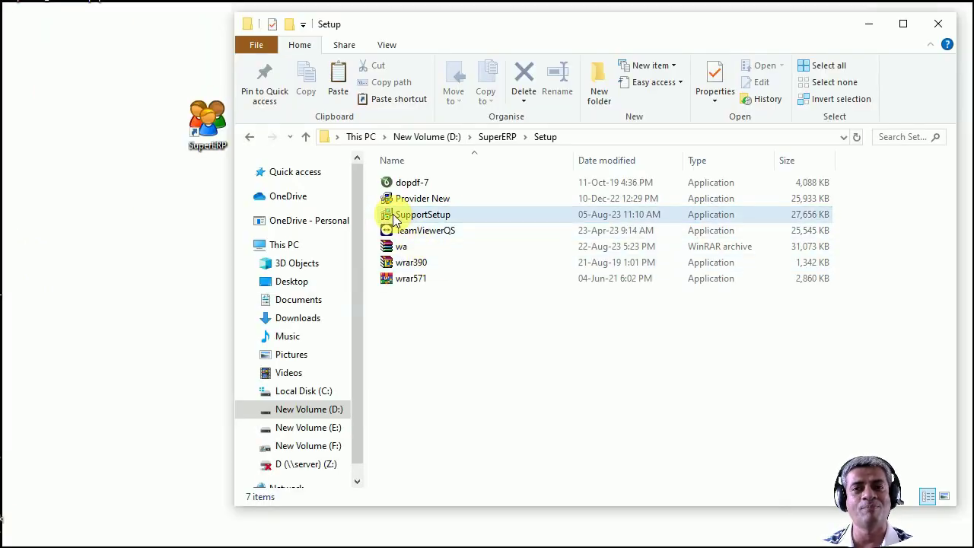
{"action": "double_click", "coordinate": [394, 220]}
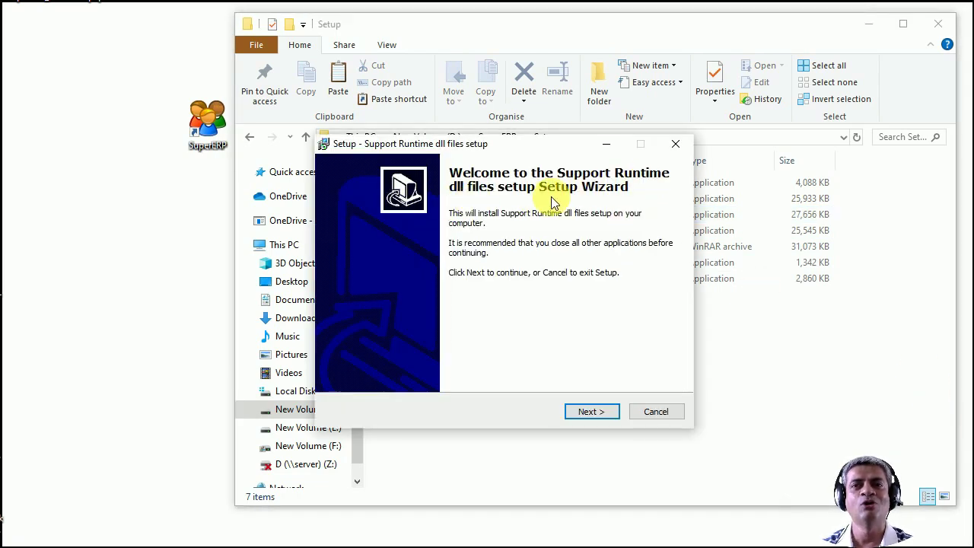
Install the Support Runtime dll files, finish the wizard and close the Setup folder window.
{"action": "left_click", "coordinate": [590, 412]}
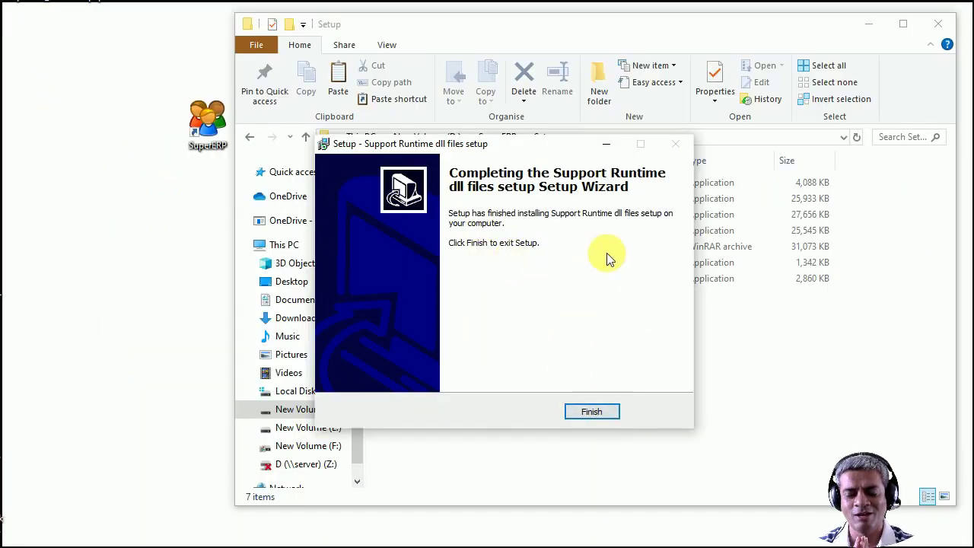
{"action": "left_click", "coordinate": [606, 414]}
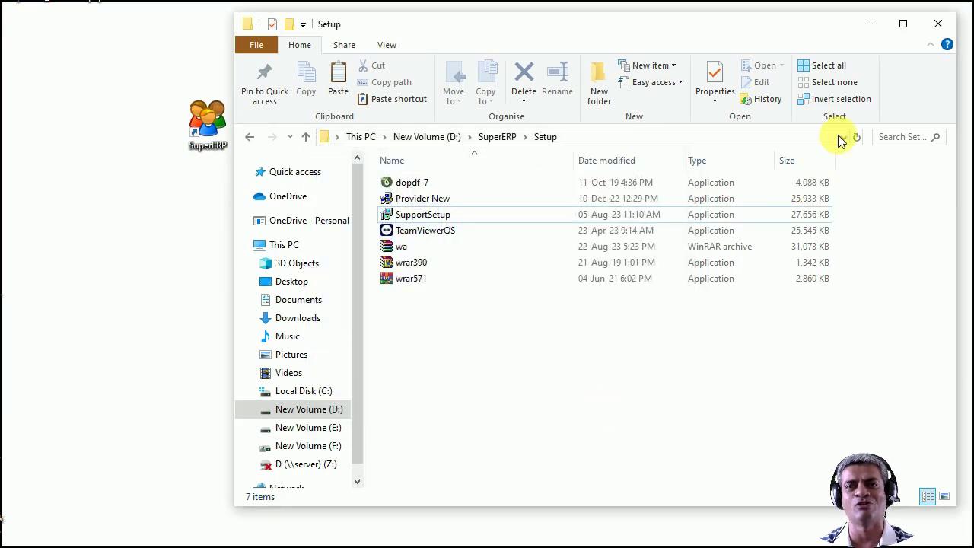
{"action": "left_click", "coordinate": [938, 29]}
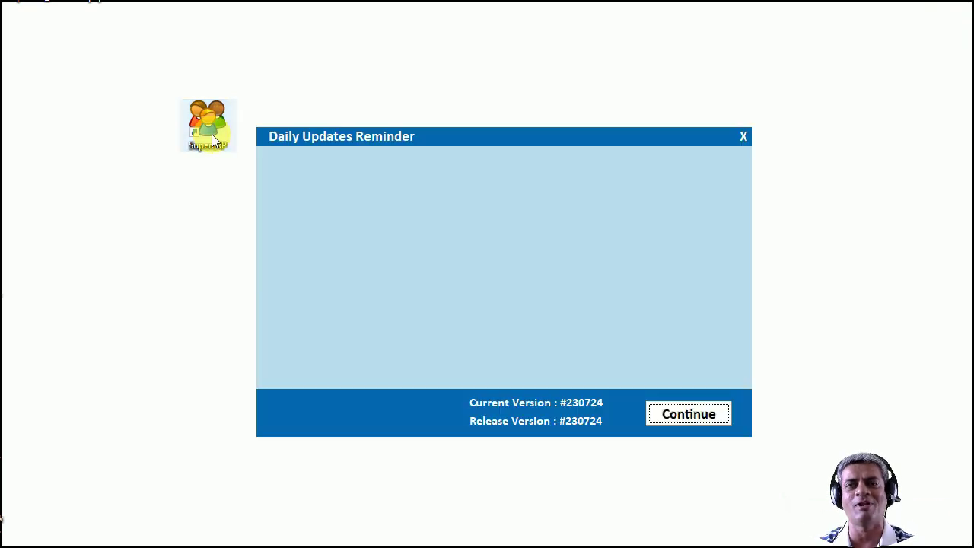
Dismiss the Daily Updates Reminder and open the Create A New Company form.
{"action": "left_click", "coordinate": [706, 415]}
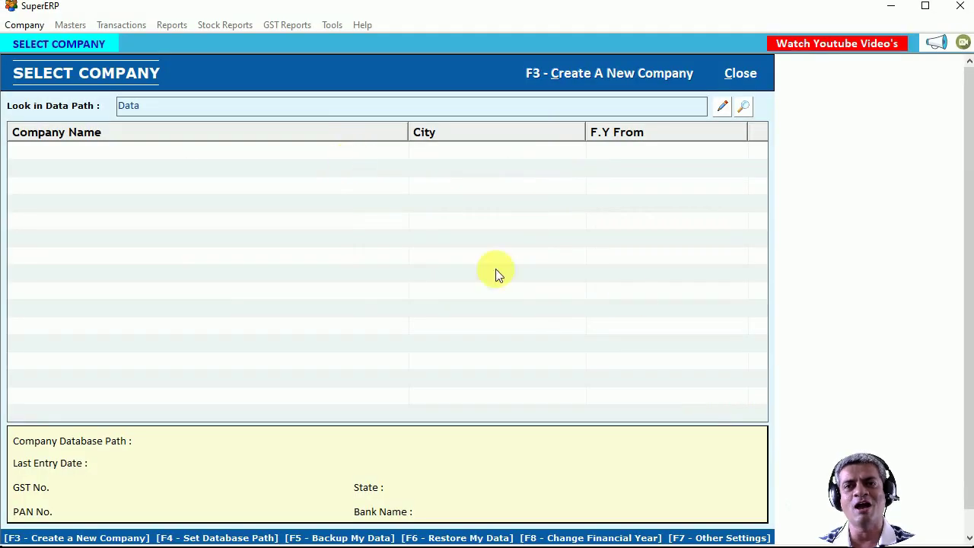
{"action": "left_click", "coordinate": [596, 76]}
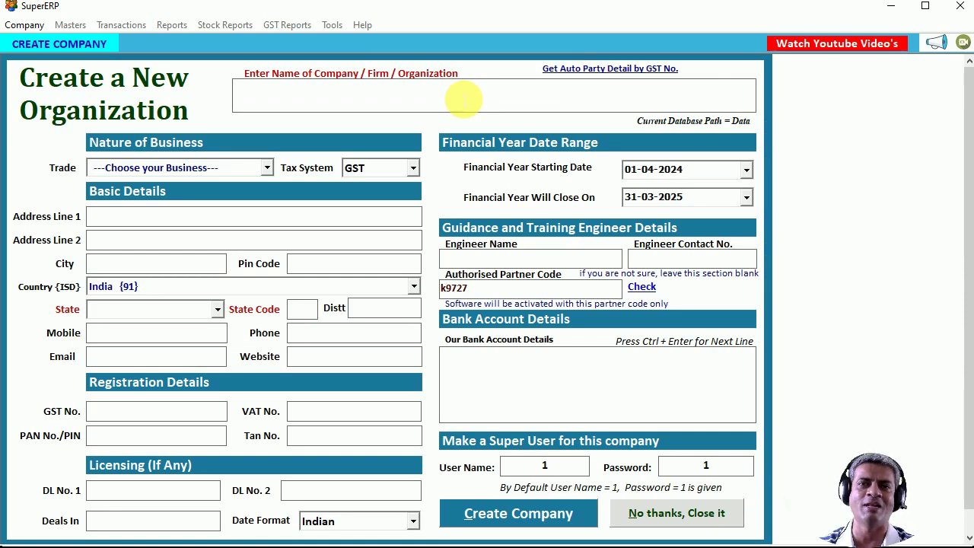
Enter company name 'Manan Develppers Interiors', address 'sadas' and city 'v'.
{"action": "type", "text": "Manan Dev"}
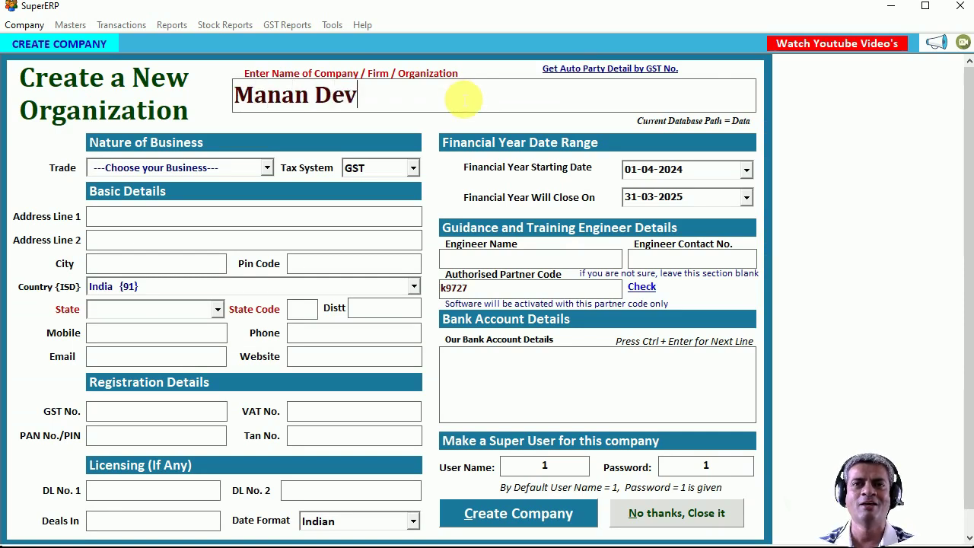
{"action": "type", "text": "elppers Interiors"}
{"action": "key", "text": "Return"}
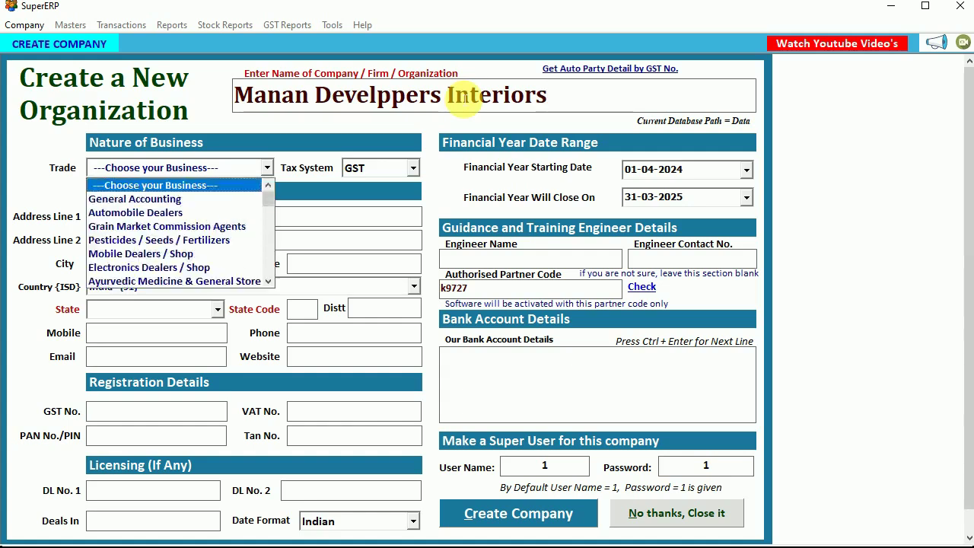
{"action": "key", "text": "Return"}
{"action": "type", "text": "sadas"}
{"action": "key", "text": "Return"}
{"action": "key", "text": "Return"}
{"action": "type", "text": "v"}
{"action": "key", "text": "Return"}
{"action": "key", "text": "Return"}
Set state to Gujarat, enter the mobile number, and create the company.
{"action": "type", "text": "Gujarat"}
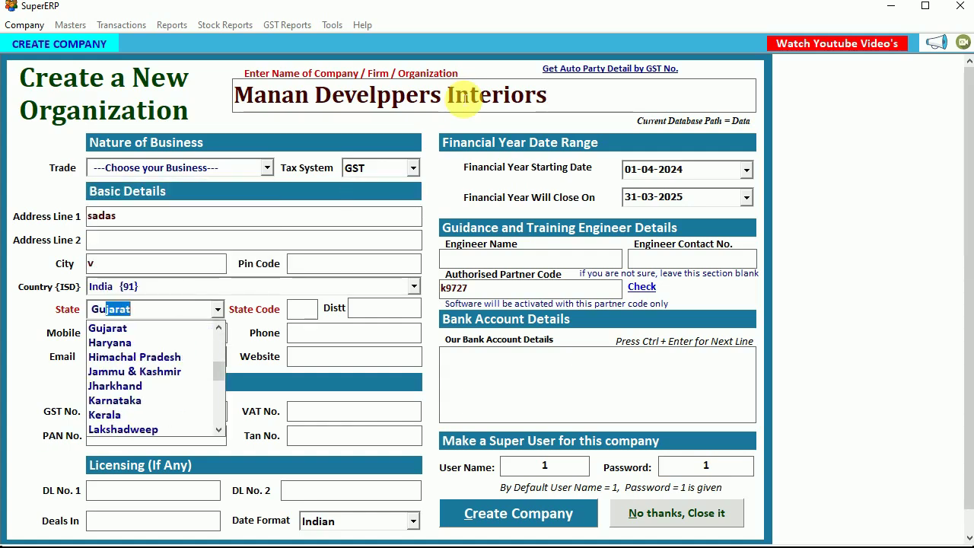
{"action": "key", "text": "Return"}
{"action": "key", "text": "Home"}
{"action": "type", "text": "Gu"}
{"action": "key", "text": "Return"}
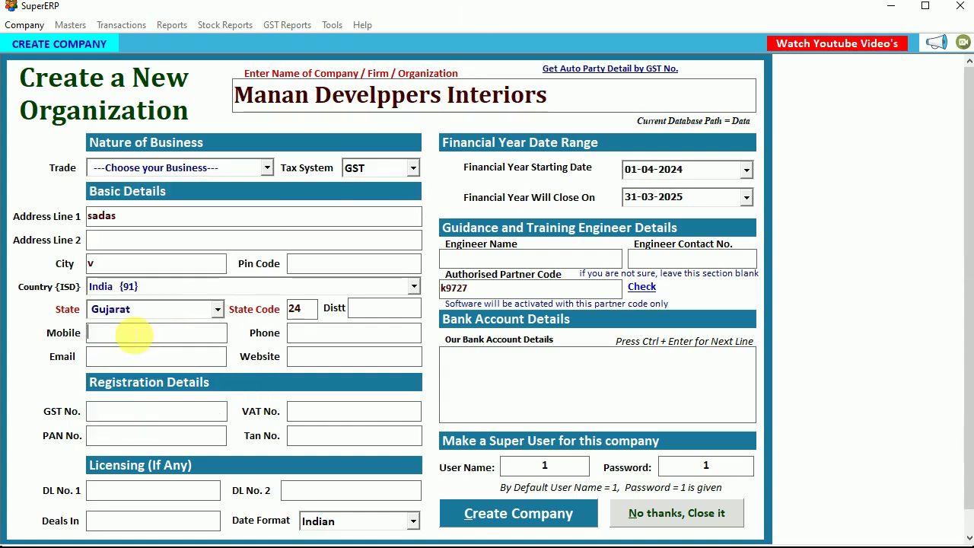
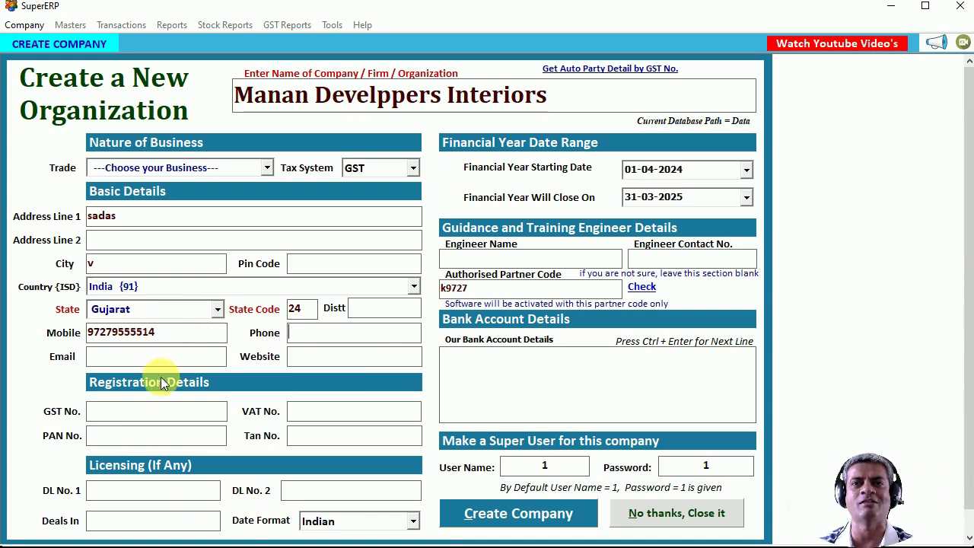
{"action": "left_click", "coordinate": [523, 521]}
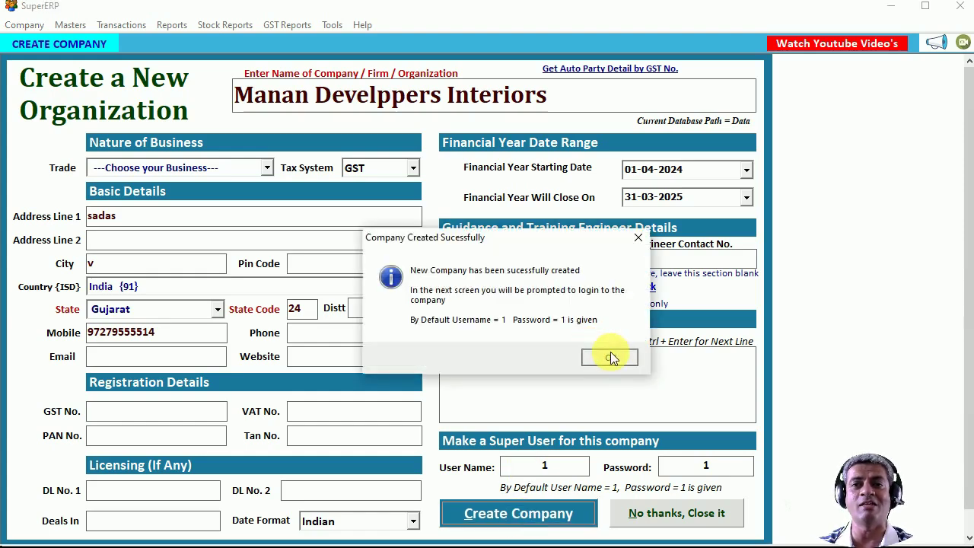
{"action": "left_click", "coordinate": [611, 357]}
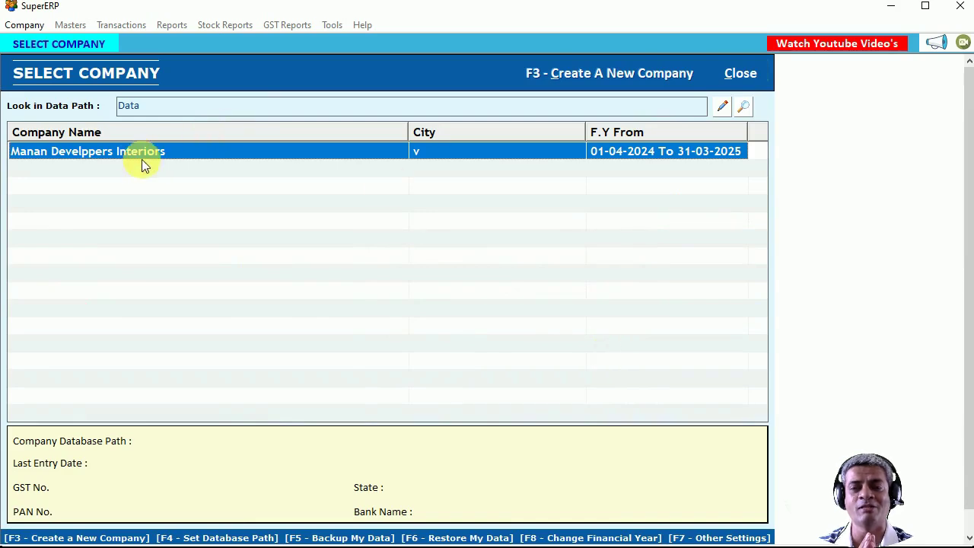
Open the new company and log in with the default user credentials.
{"action": "left_click", "coordinate": [98, 150]}
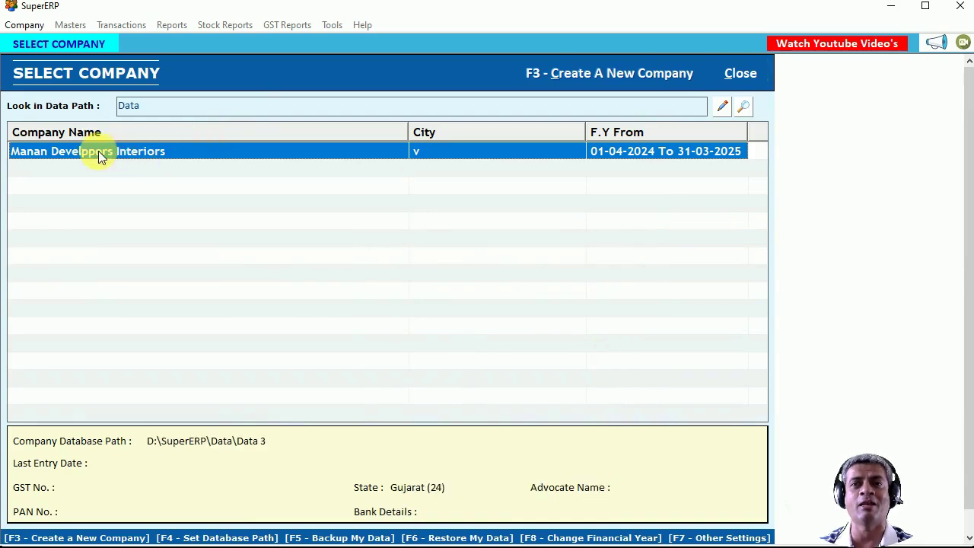
{"action": "double_click", "coordinate": [47, 151]}
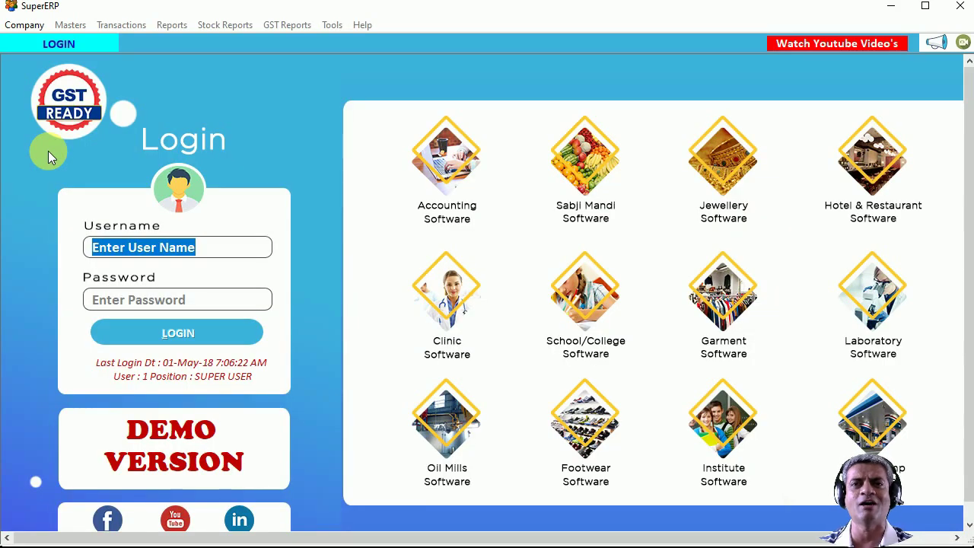
{"action": "type", "text": "1"}
{"action": "key", "text": "Tab"}
{"action": "type", "text": "1"}
{"action": "key", "text": "Tab"}
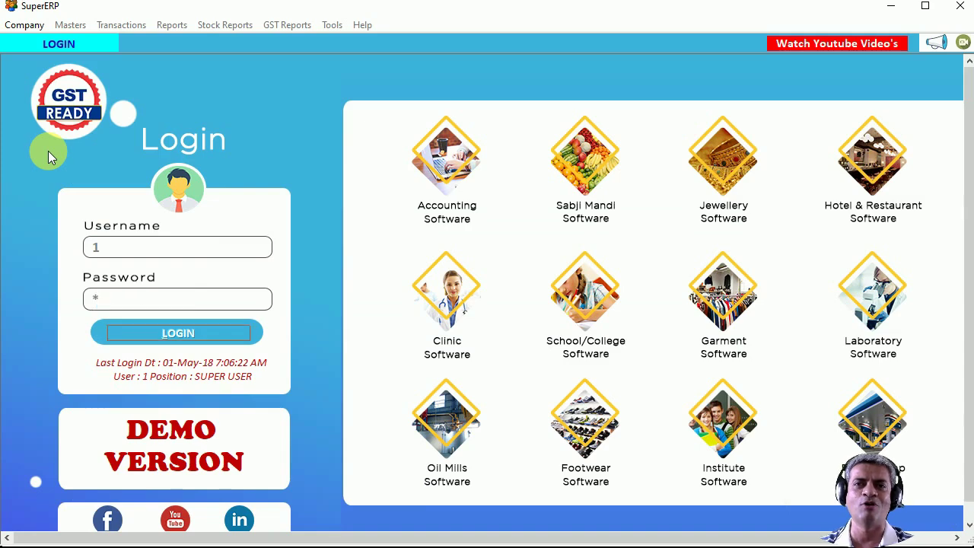
{"action": "key", "text": "Return"}
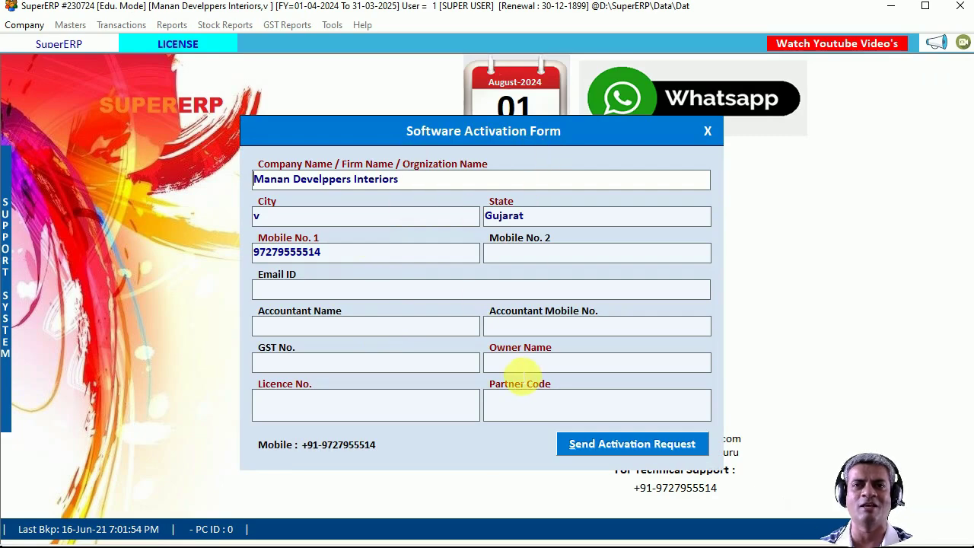
Send the activation request with owner name, licence number and partner code, then open Items.
{"action": "left_click", "coordinate": [521, 371]}
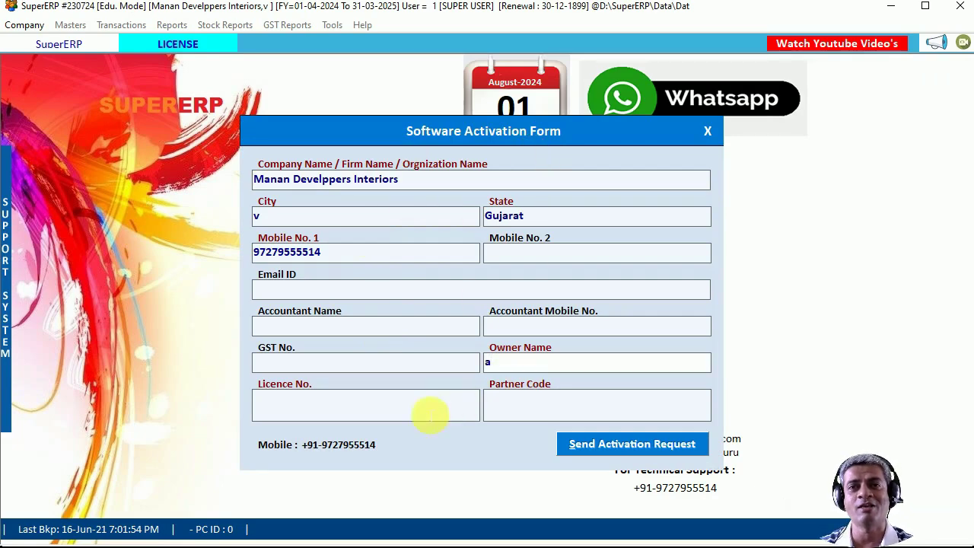
{"action": "left_click", "coordinate": [417, 417]}
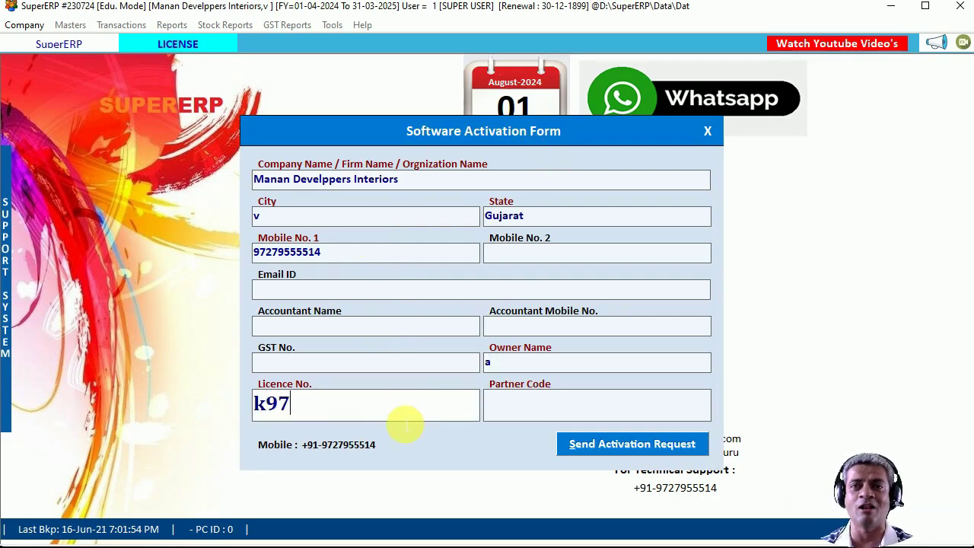
{"action": "left_click", "coordinate": [531, 404]}
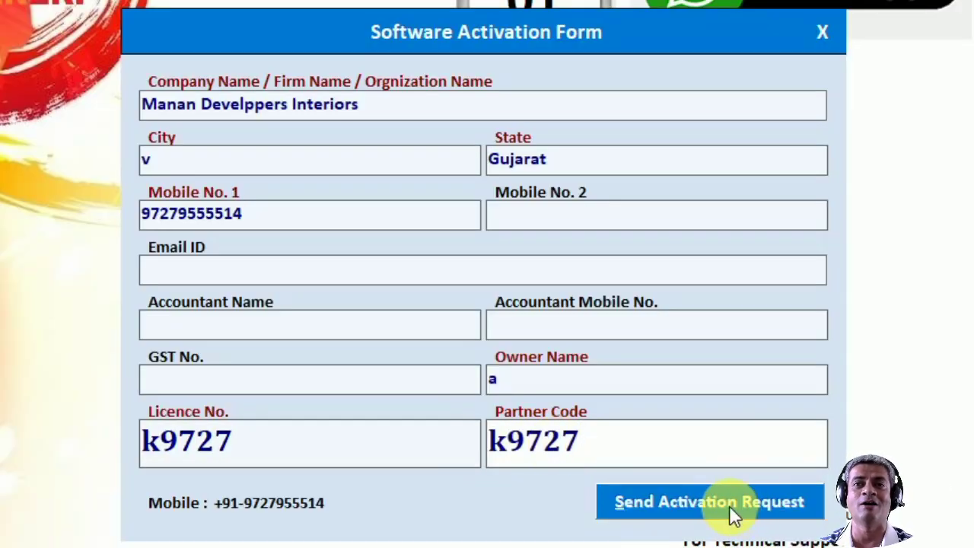
{"action": "left_click", "coordinate": [720, 502]}
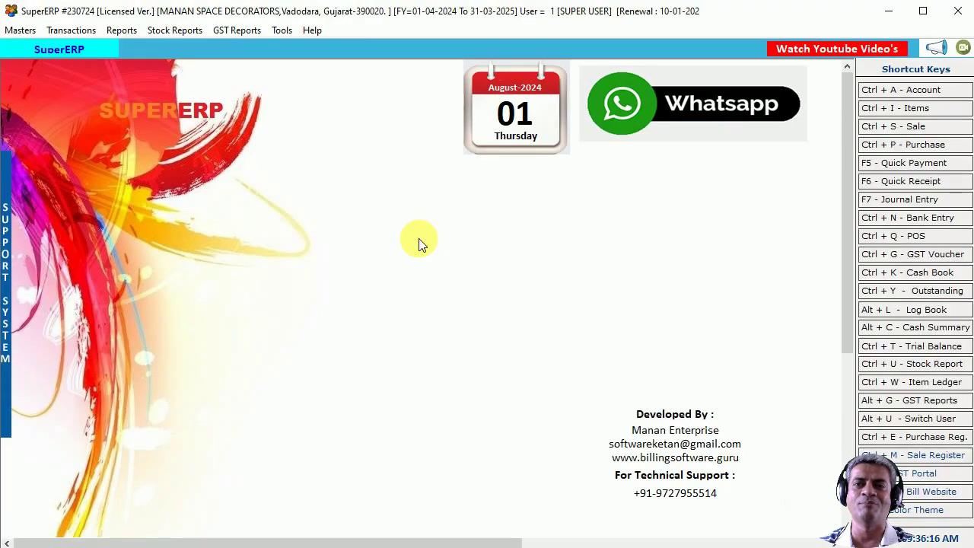
{"action": "left_click", "coordinate": [894, 107]}
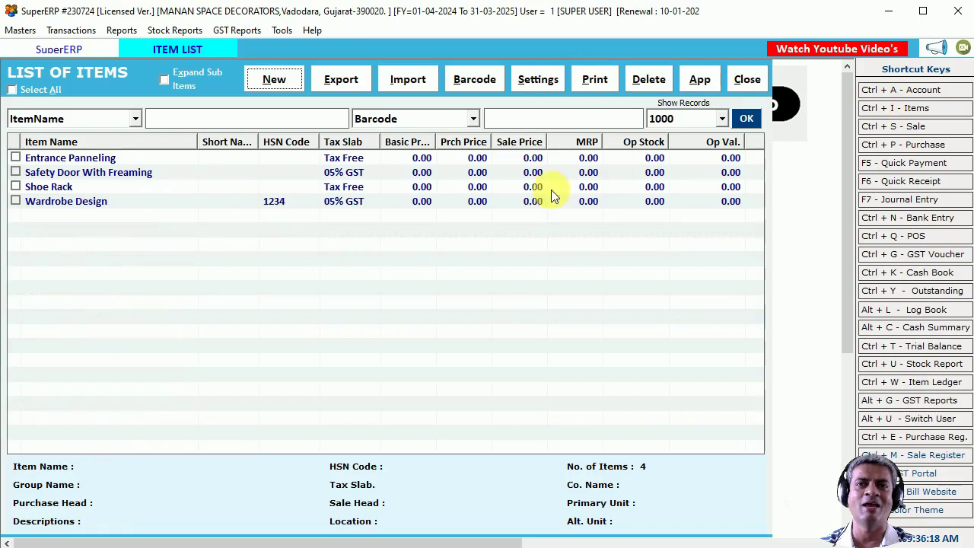
Review the details of the four existing items, including Shoe Rack and Wardrobe Design.
{"action": "left_click", "coordinate": [376, 160]}
{"action": "left_click", "coordinate": [348, 172]}
{"action": "left_click", "coordinate": [344, 188]}
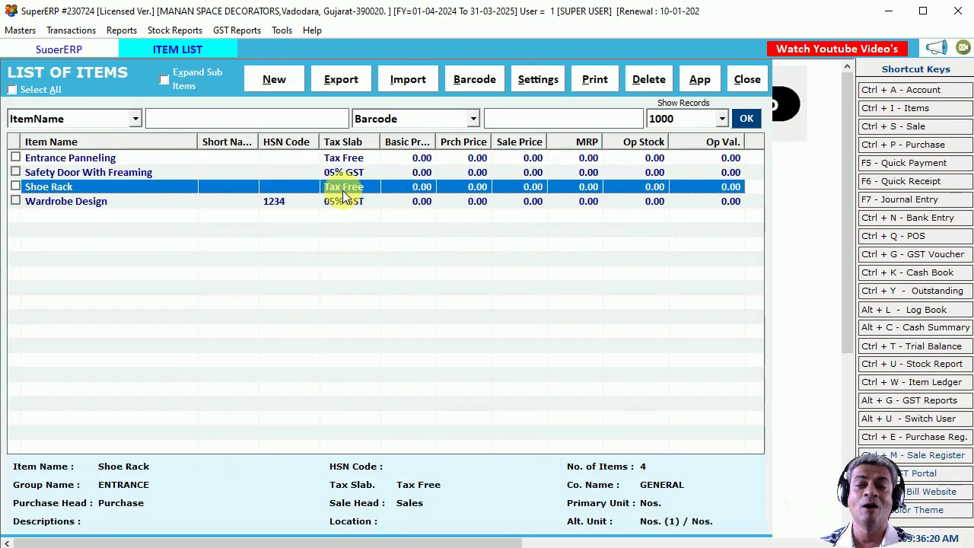
{"action": "left_click", "coordinate": [349, 202]}
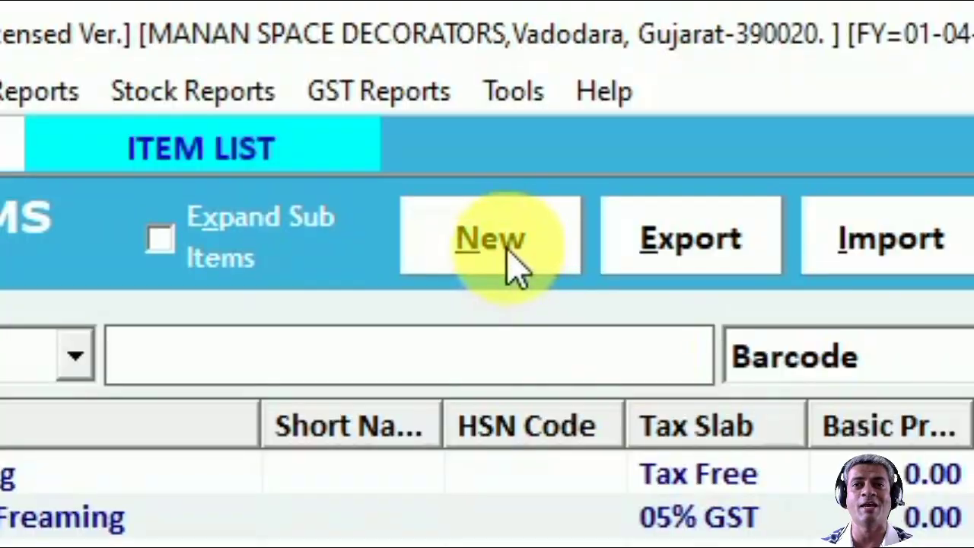
Create item 'Bedroom Design' with 18% GST, company GENERAL, unit Sq. Ft. and HSN 1234.
{"action": "left_click", "coordinate": [278, 83]}
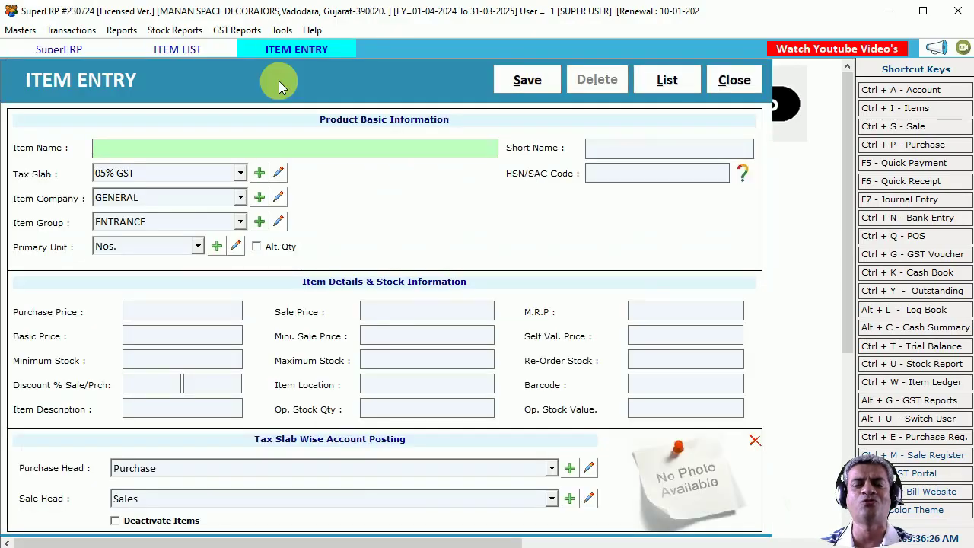
{"action": "type", "text": "Bedroo"}
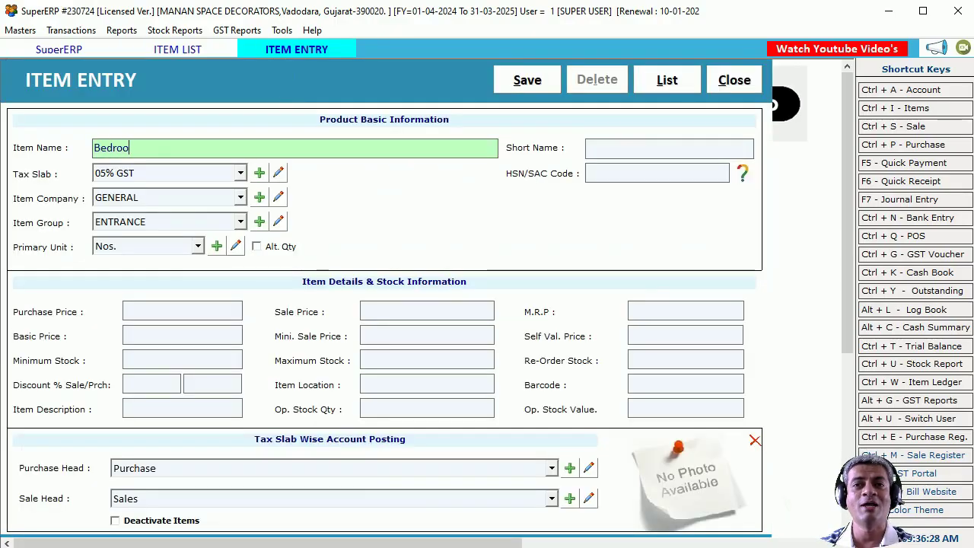
{"action": "type", "text": "m Design"}
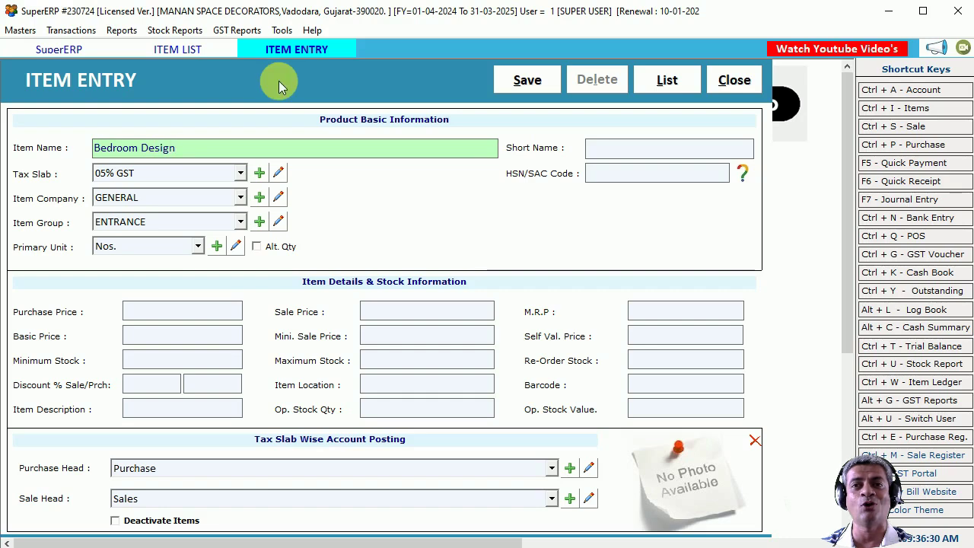
{"action": "key", "text": "Return"}
{"action": "key", "text": "Return"}
{"action": "key", "text": "Down"}
{"action": "key", "text": "Down"}
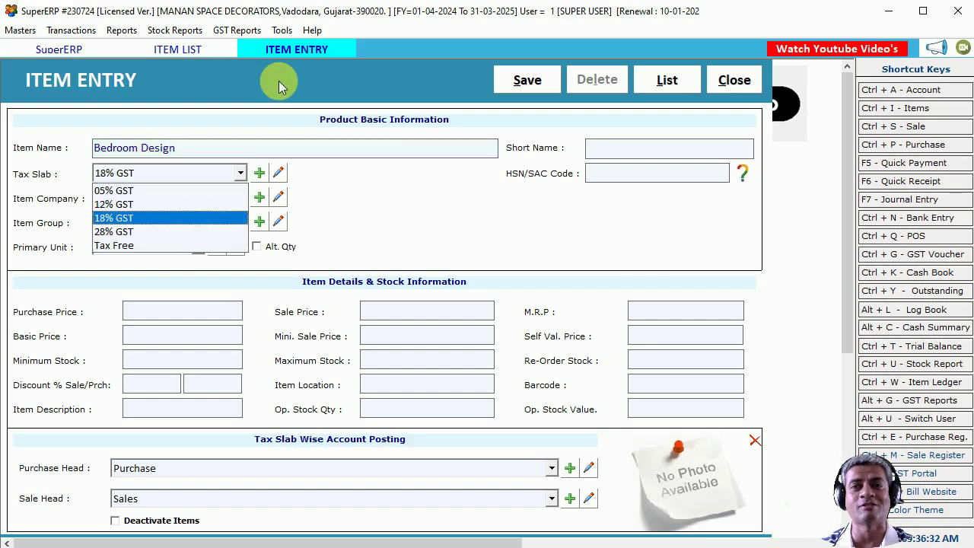
{"action": "key", "text": "Return"}
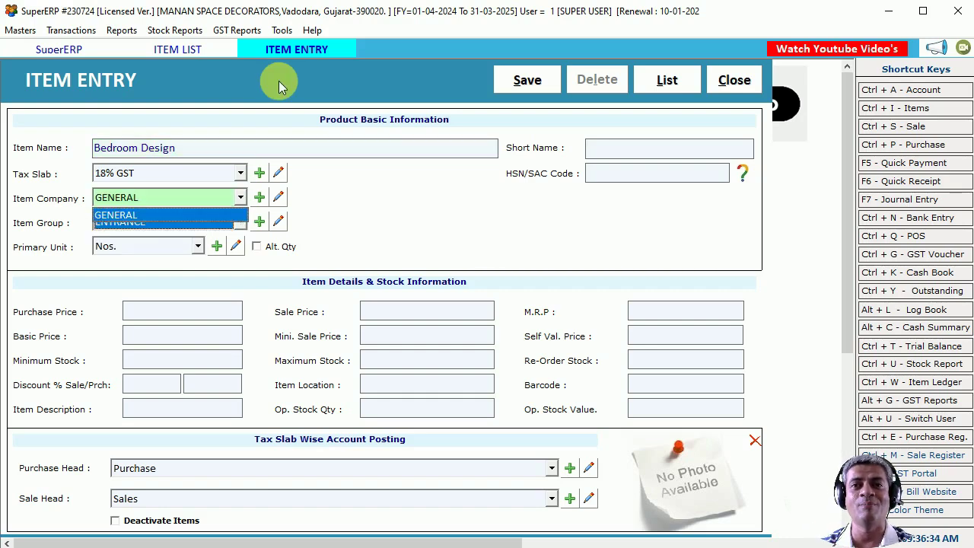
{"action": "key", "text": "Return"}
{"action": "key", "text": "Return"}
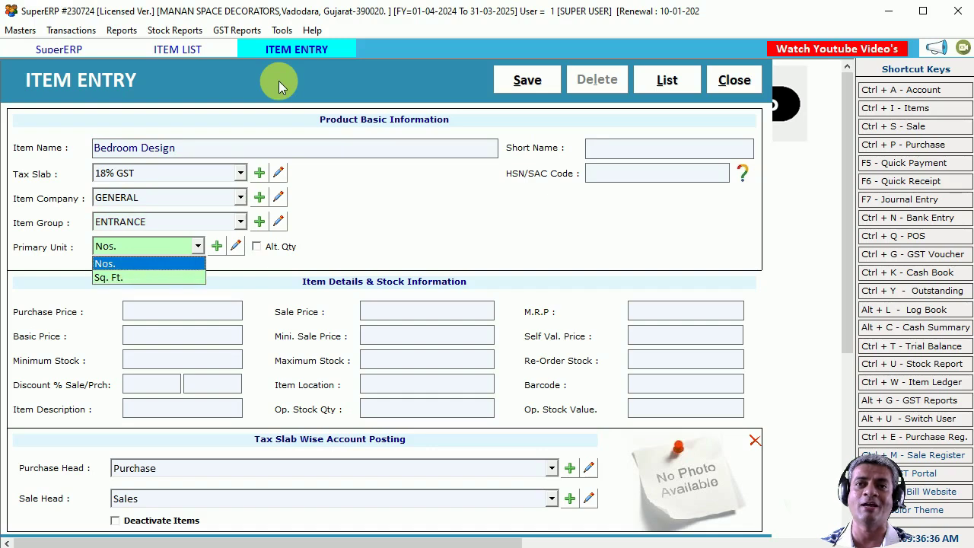
{"action": "key", "text": "Down"}
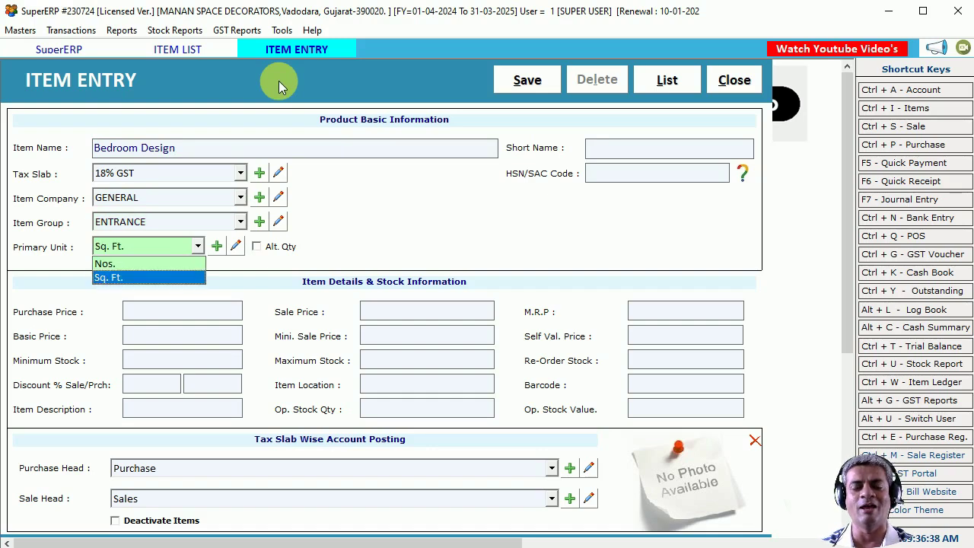
{"action": "key", "text": "Return"}
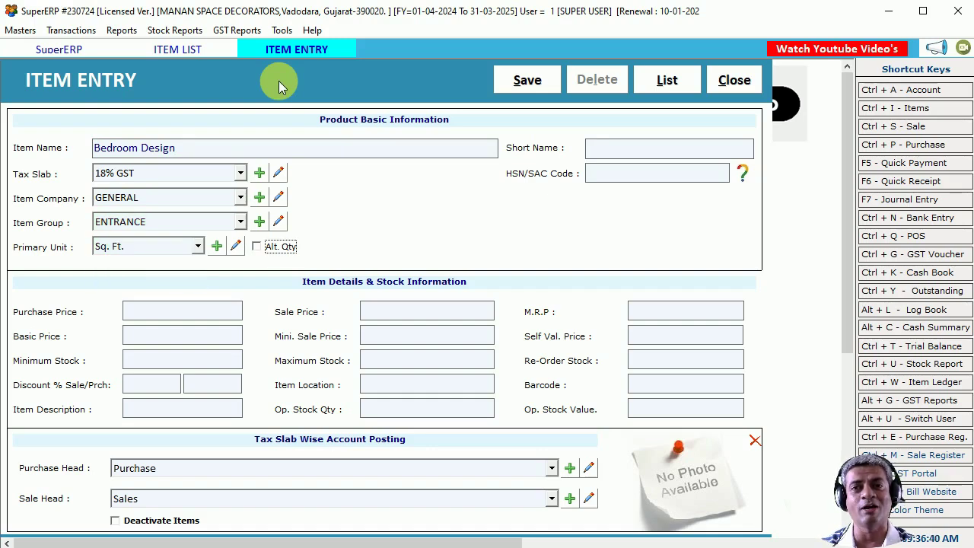
{"action": "key", "text": "Return"}
{"action": "type", "text": "1234"}
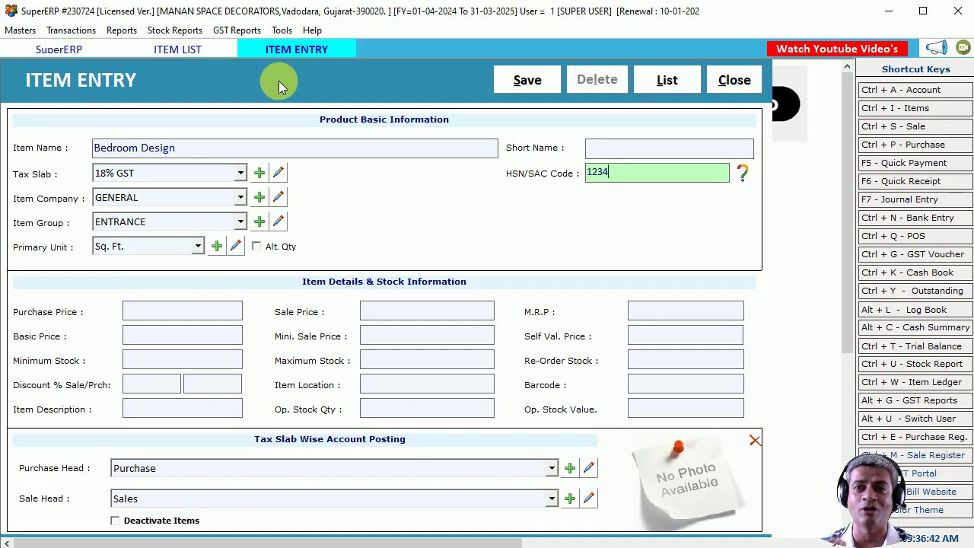
Add the detail 'Bedroom with Tw 0ak Wood Make' and save the item.
{"action": "key", "text": "Return"}
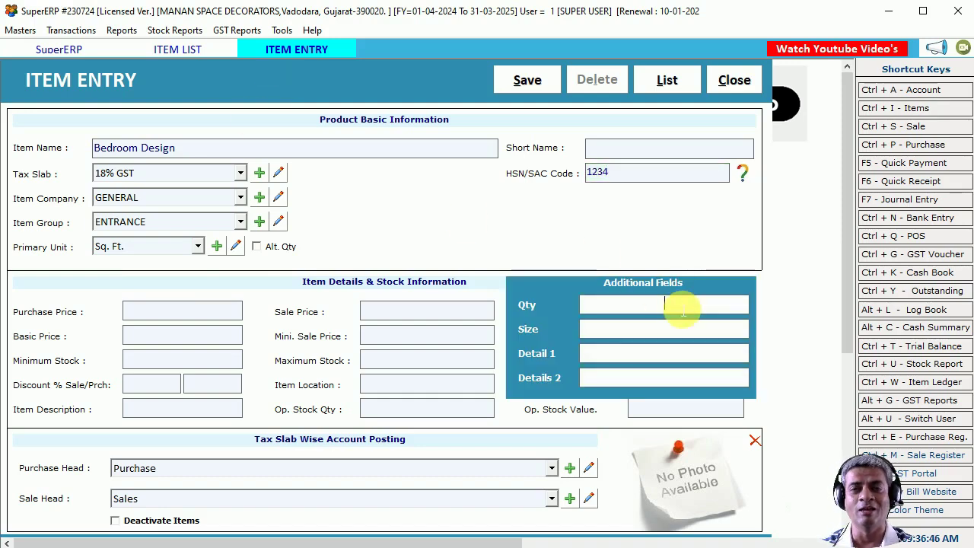
{"action": "key", "text": "Return"}
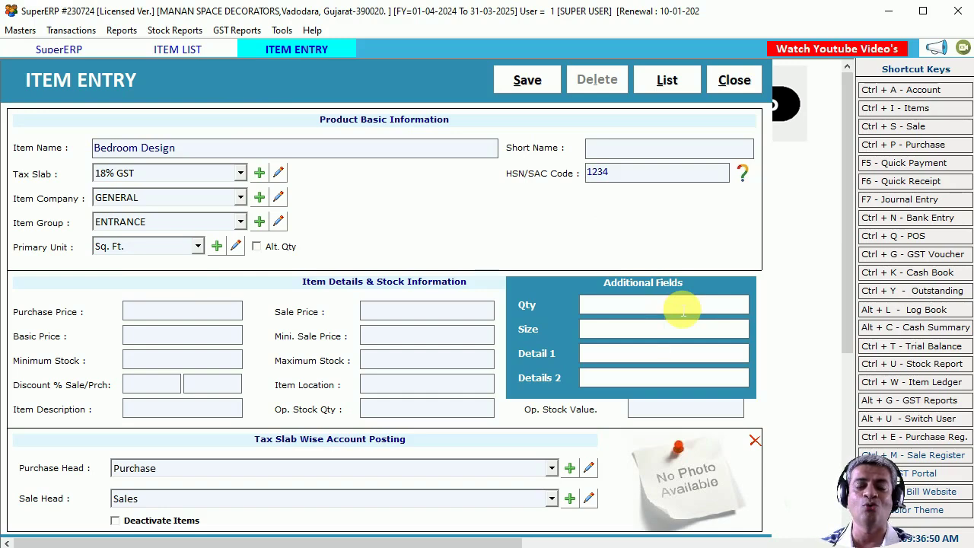
{"action": "type", "text": "Bedroom with"}
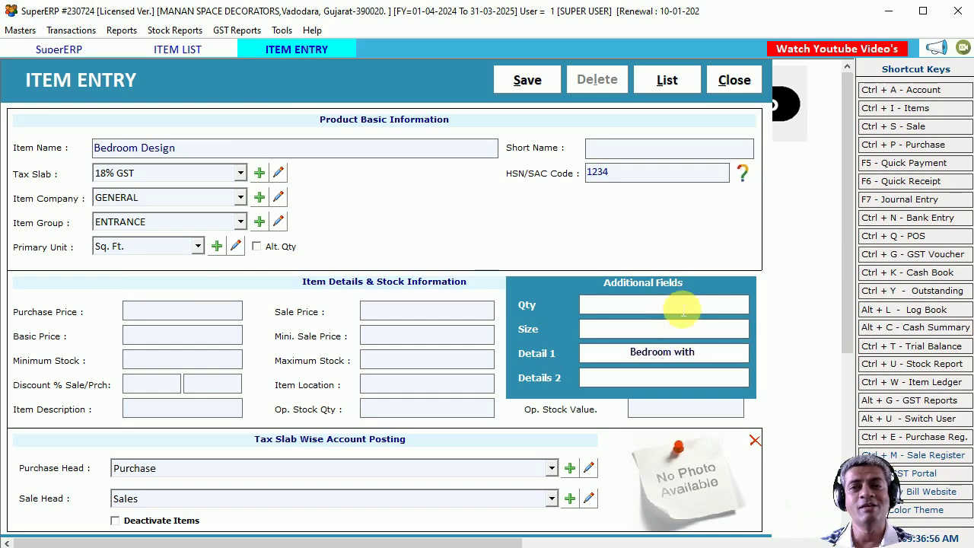
{"action": "type", "text": " Tw 0ak Wood Make"}
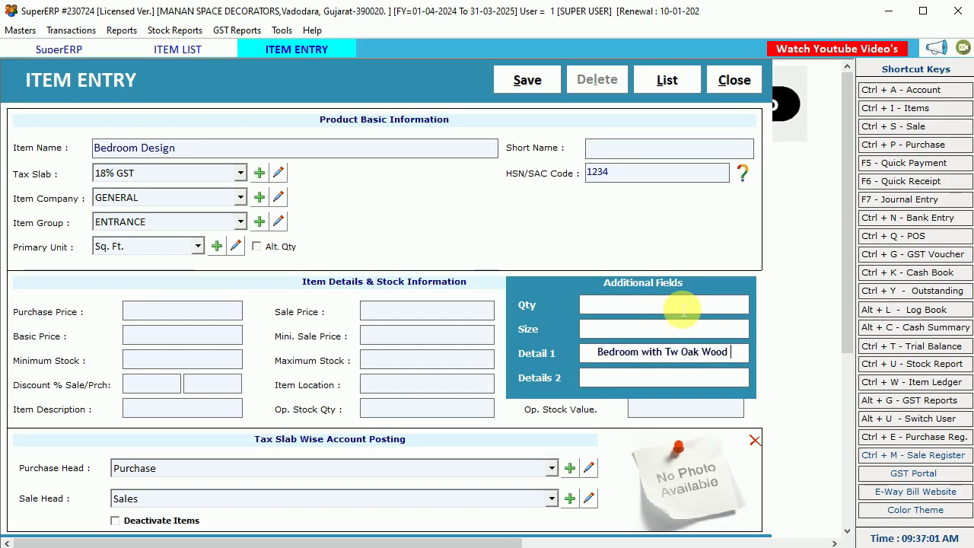
{"action": "key", "text": "Return"}
{"action": "key", "text": "Return"}
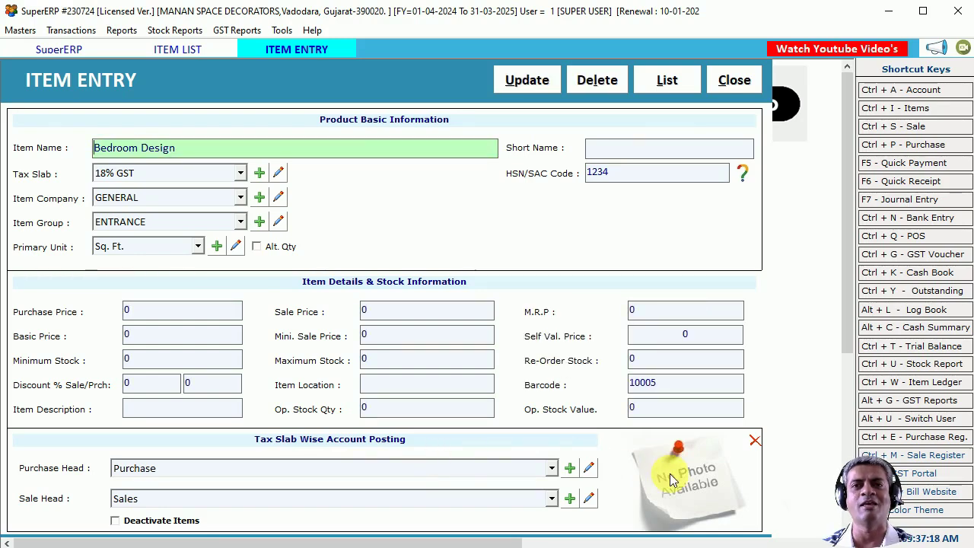
{"action": "left_click", "coordinate": [682, 478]}
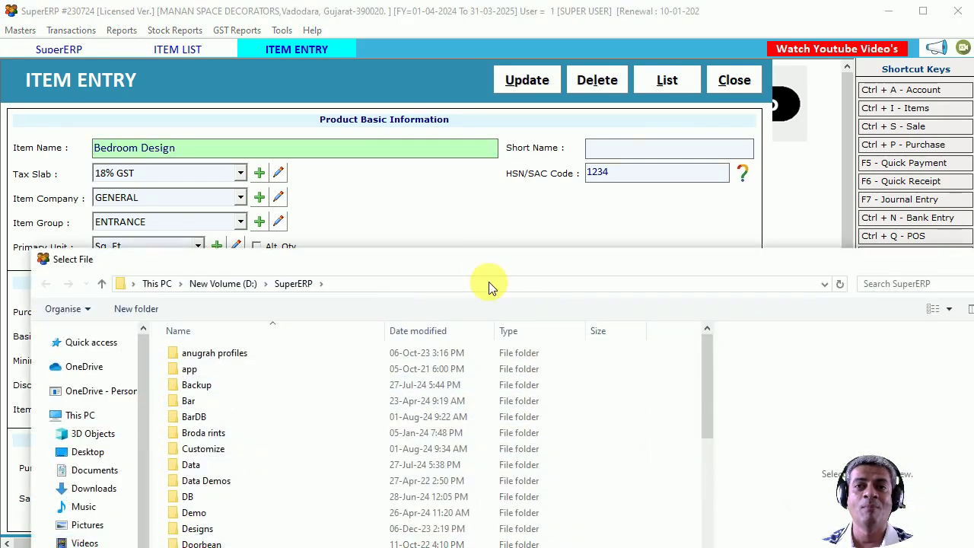
Load the 'bedroom' picture from the Desktop into the Bedroom Design item.
{"action": "left_click_drag", "start_coordinate": [484, 264], "coordinate": [500, 120]}
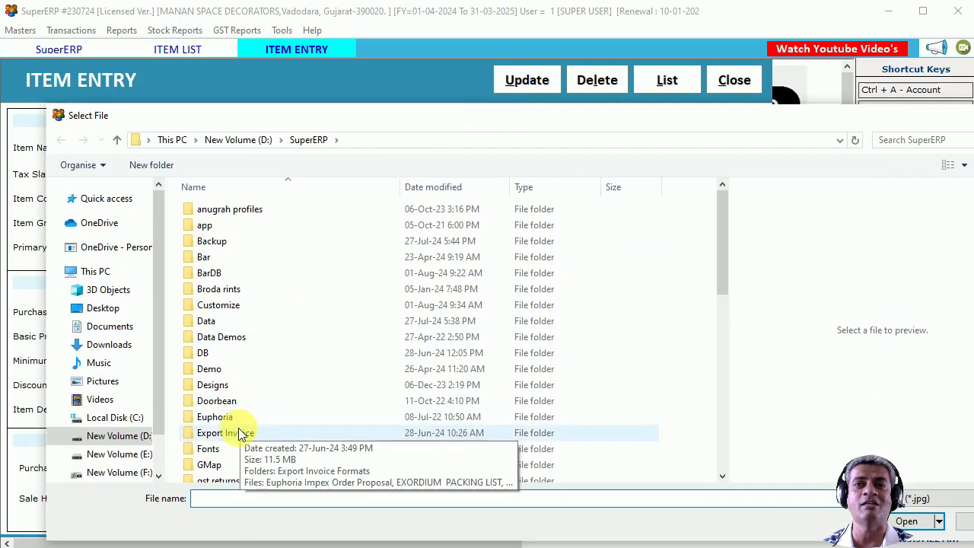
{"action": "scroll", "coordinate": [238, 428], "scroll_direction": "down", "scroll_amount": 1}
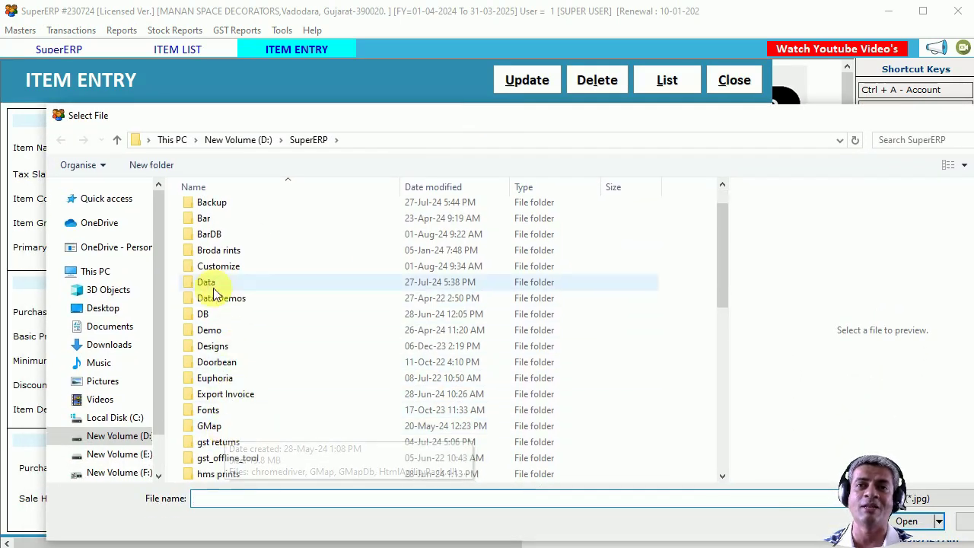
{"action": "left_click", "coordinate": [102, 309]}
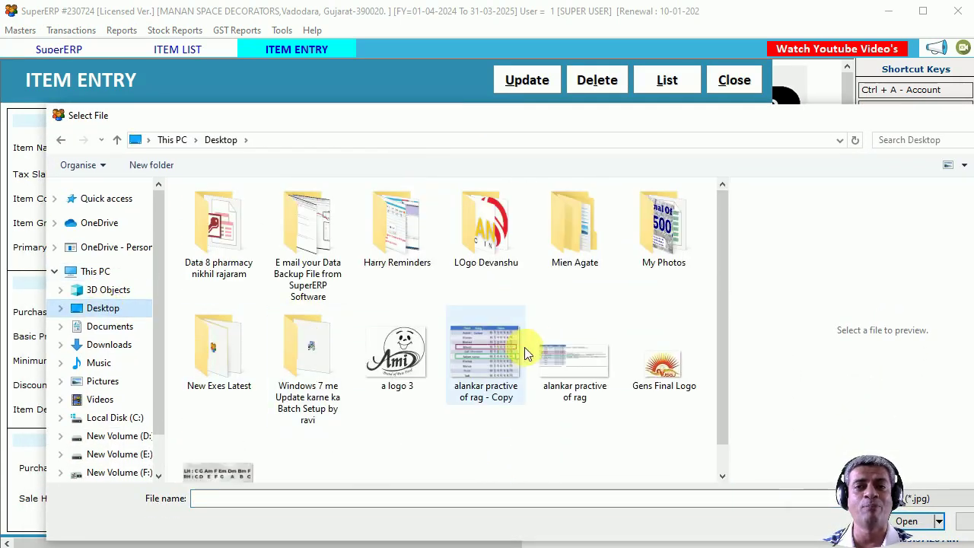
{"action": "scroll", "coordinate": [539, 349], "scroll_direction": "down", "scroll_amount": 1}
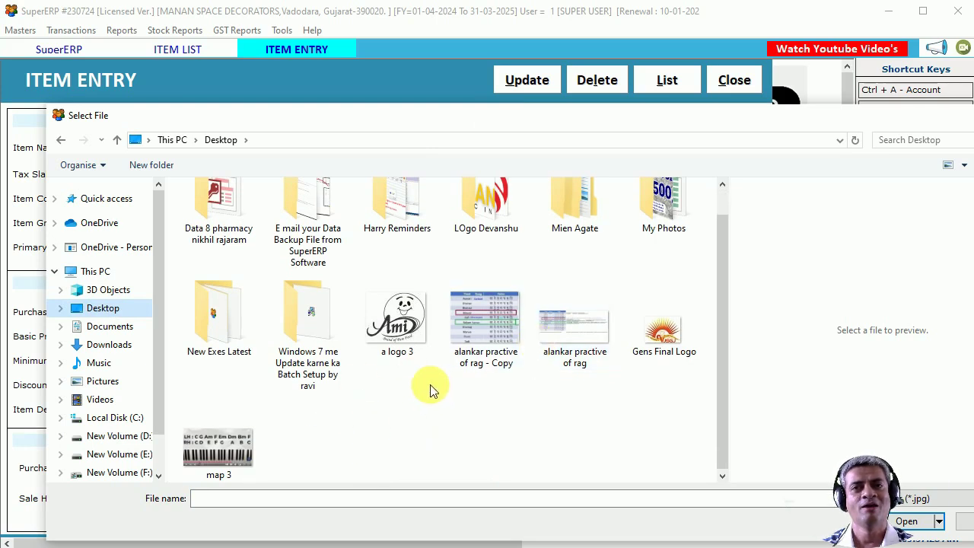
{"action": "left_click", "coordinate": [664, 354]}
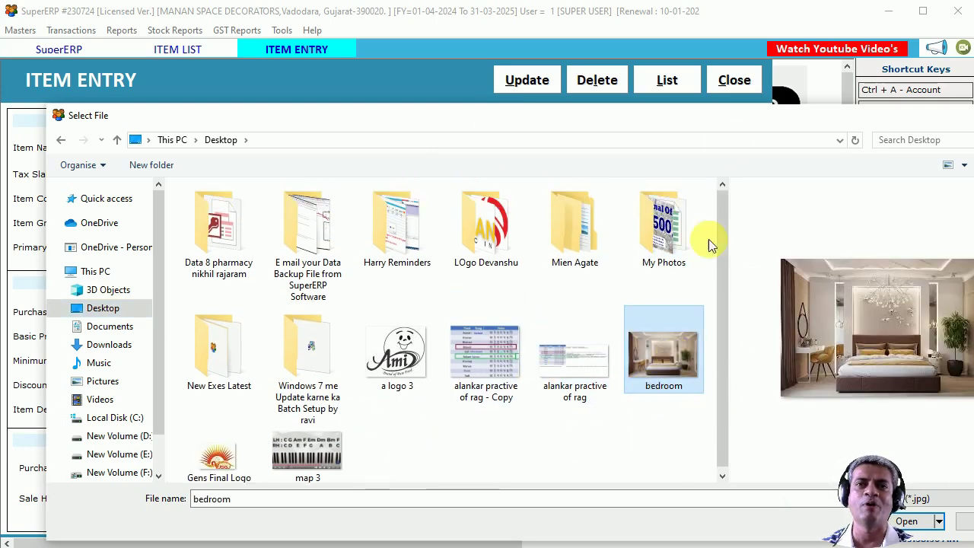
{"action": "left_click_drag", "start_coordinate": [755, 114], "coordinate": [660, 101]}
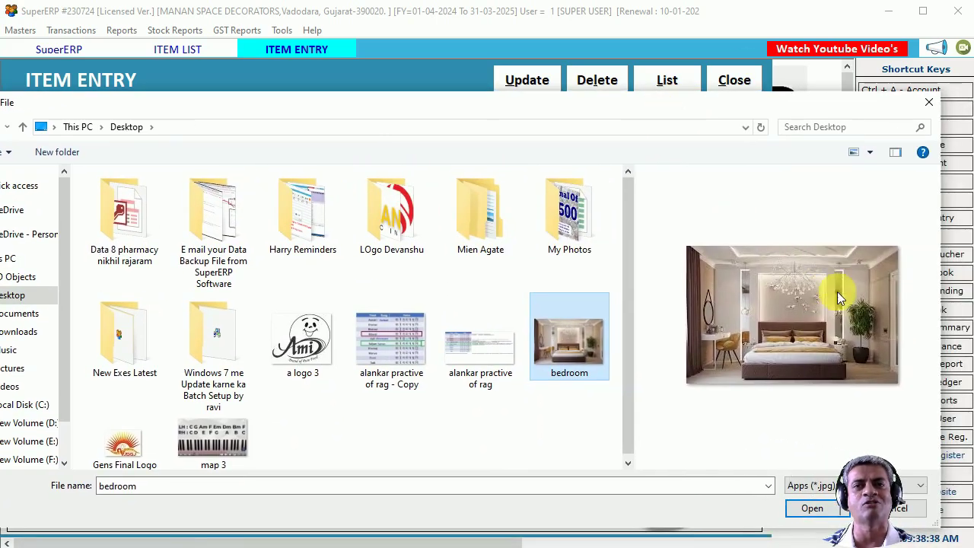
{"action": "left_click", "coordinate": [811, 508]}
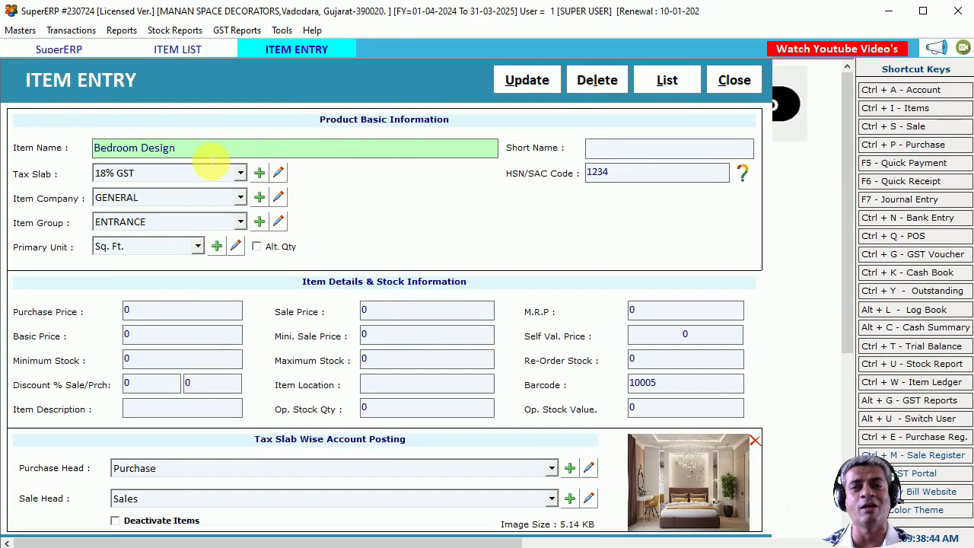
Update the item, confirm the save, and close Item Entry and the Item List.
{"action": "left_click", "coordinate": [521, 84]}
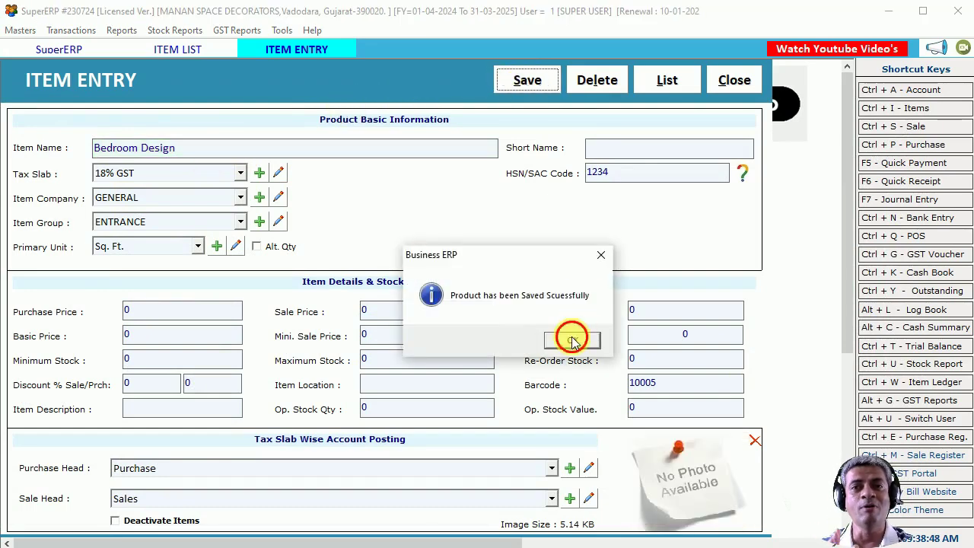
{"action": "left_click", "coordinate": [573, 341]}
{"action": "left_click", "coordinate": [731, 85]}
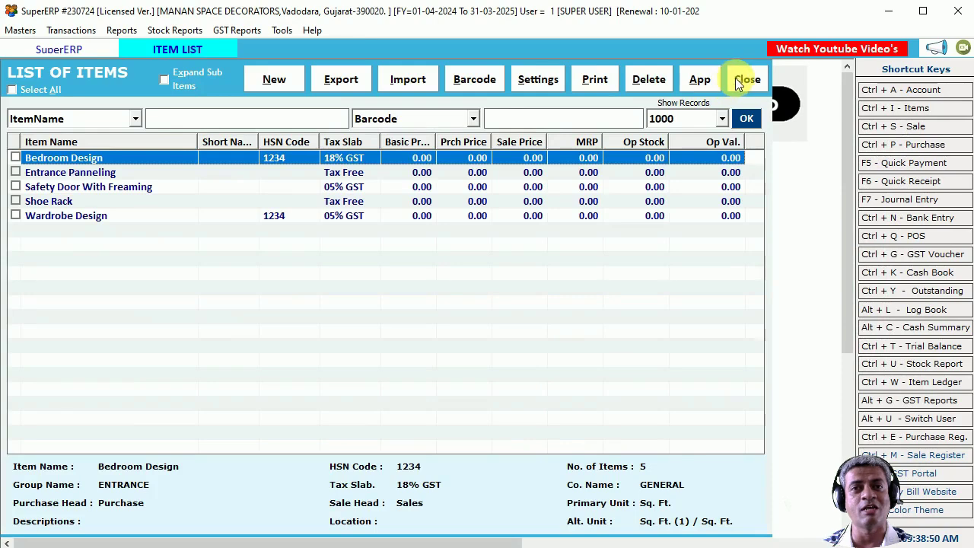
{"action": "left_click", "coordinate": [737, 83]}
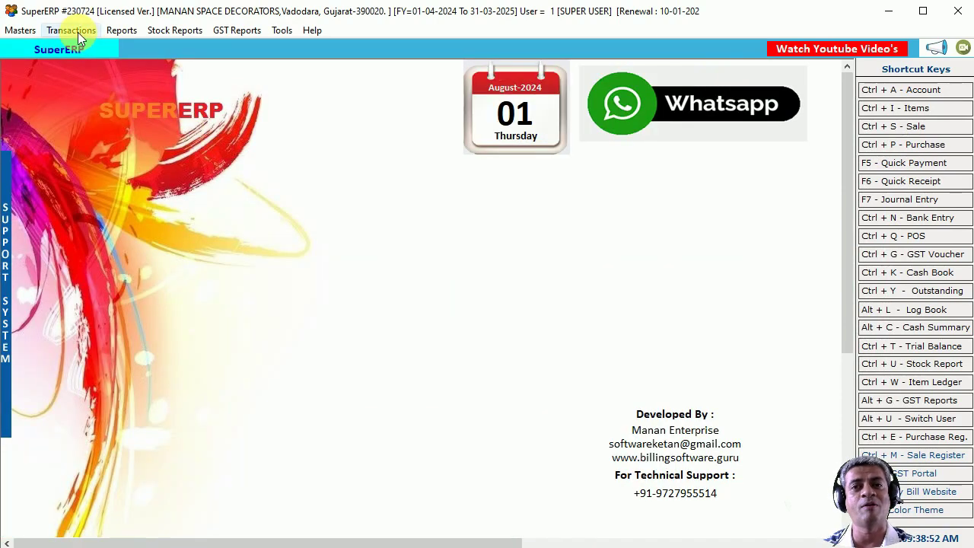
Start a new Quotation - Tax Wise, accepting the default date and terms.
{"action": "left_click", "coordinate": [78, 32]}
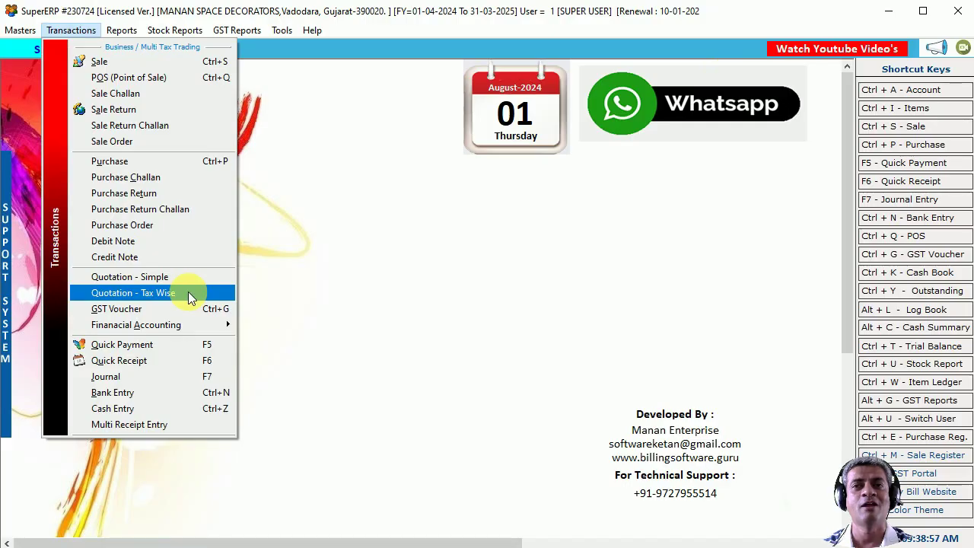
{"action": "left_click", "coordinate": [279, 491]}
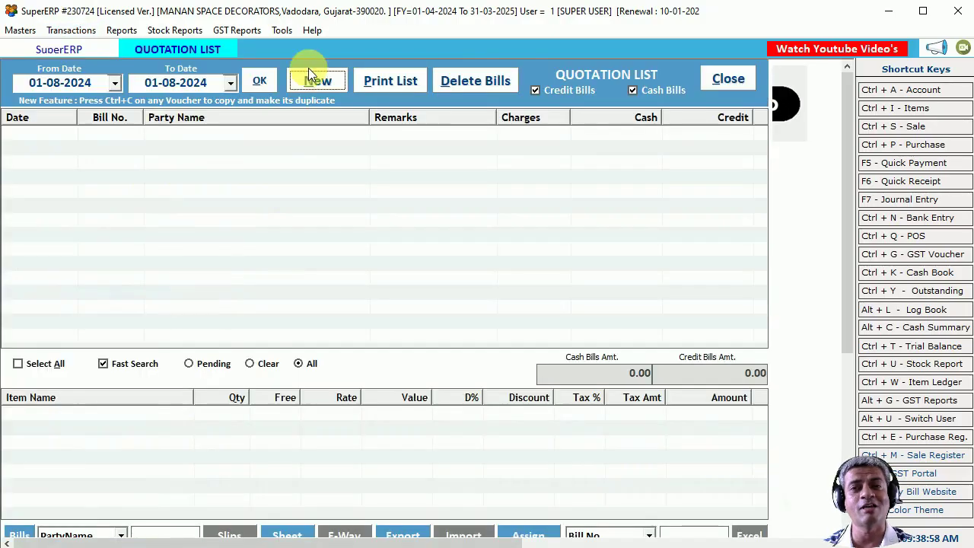
{"action": "left_click", "coordinate": [321, 84]}
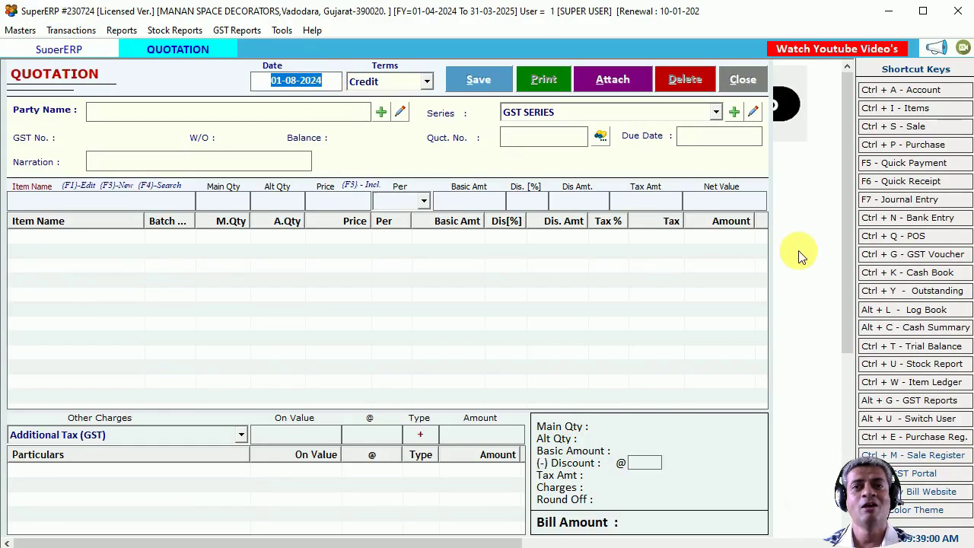
{"action": "key", "text": "Return"}
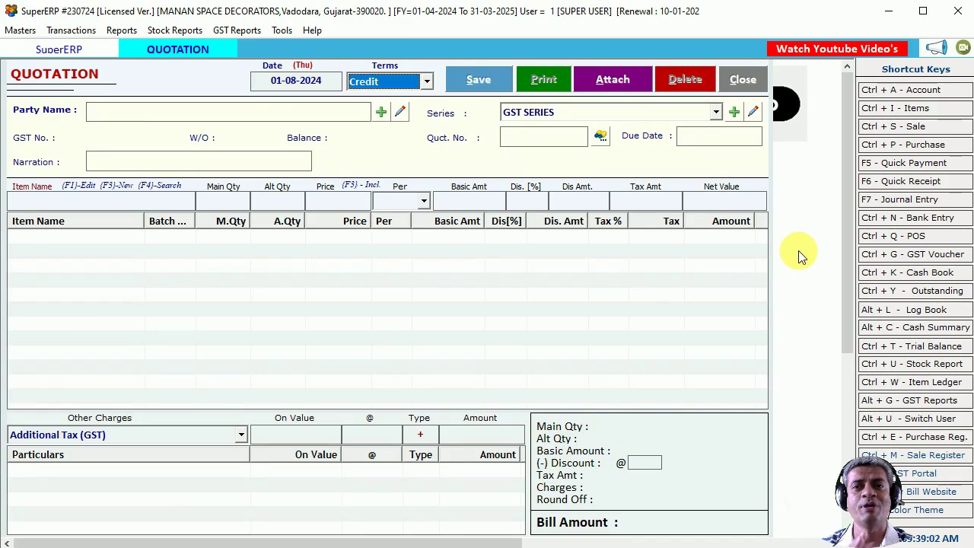
{"action": "key", "text": "Return"}
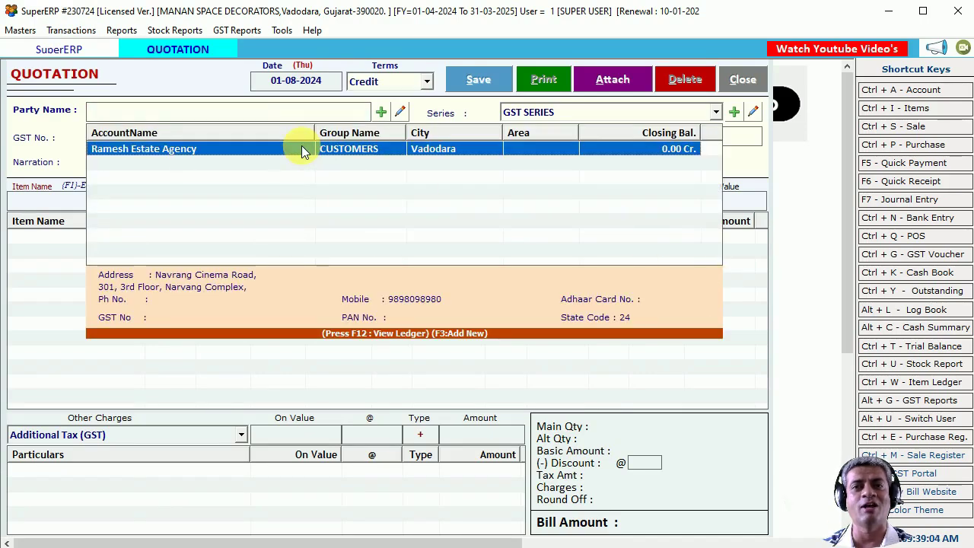
Select Ramesh Estate Agency as party under GST SERIES, reviewing its account details.
{"action": "left_click", "coordinate": [303, 149]}
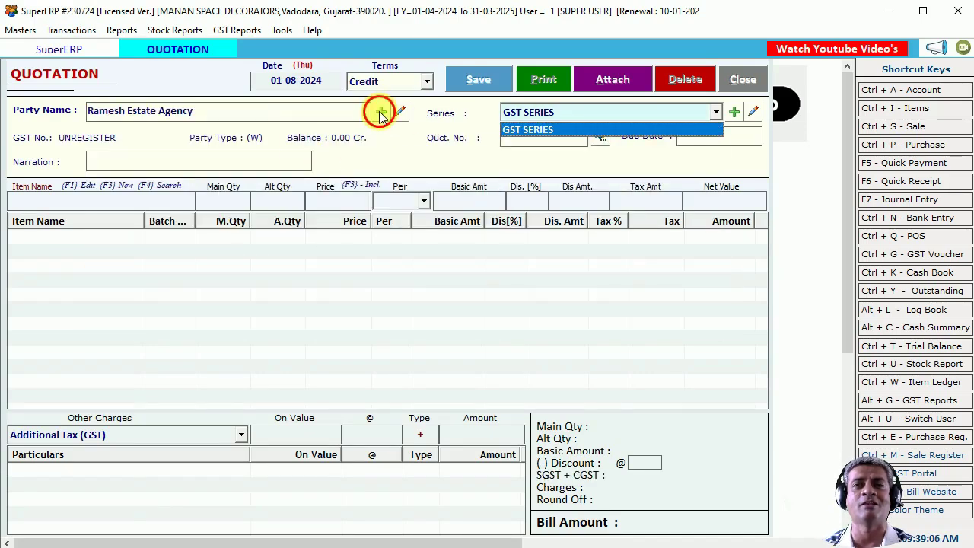
{"action": "key", "text": "Return"}
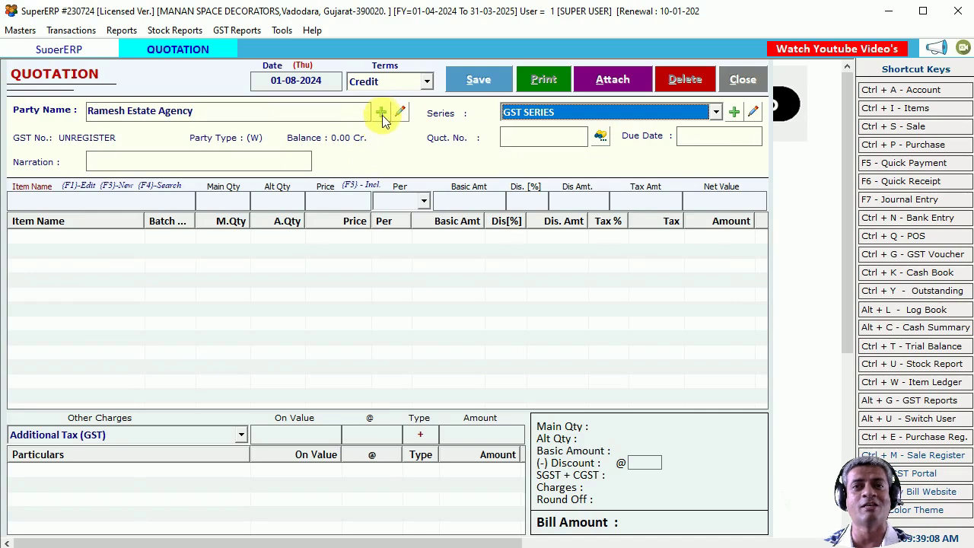
{"action": "left_click", "coordinate": [400, 114]}
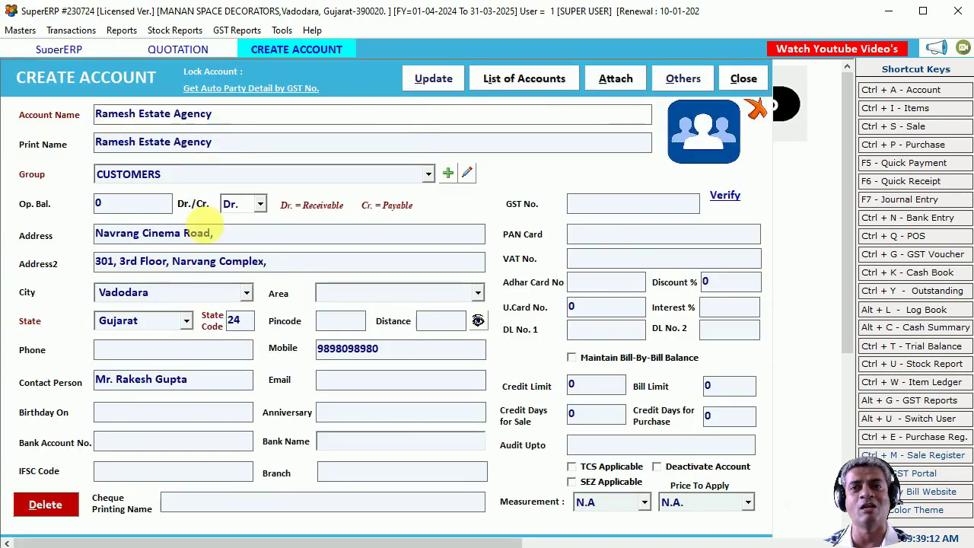
{"action": "left_click", "coordinate": [743, 79]}
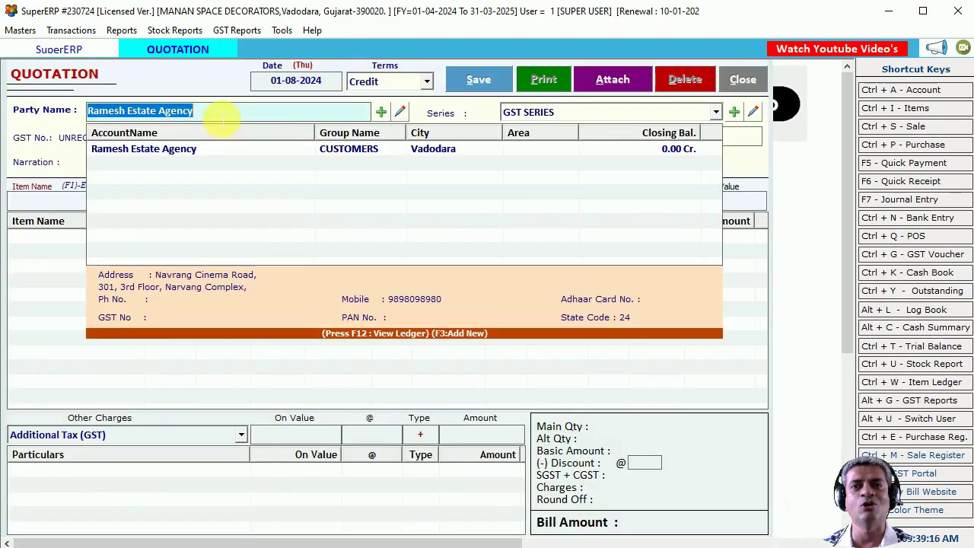
{"action": "key", "text": "Down"}
{"action": "key", "text": "Return"}
{"action": "key", "text": "Return"}
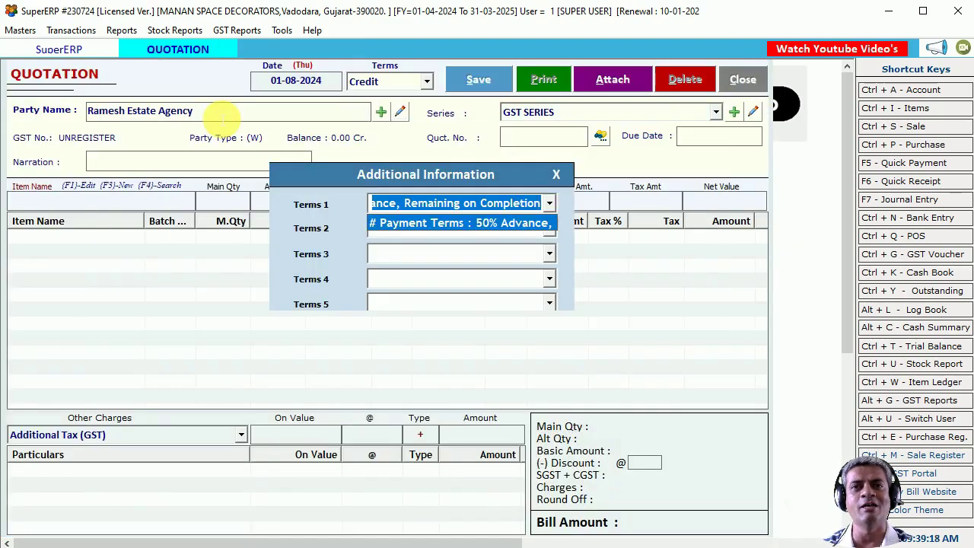
Fill Terms 1–5: 50% advance, delivery charges, one-month project time, GST extra, one-month price validity.
{"action": "key", "text": "End"}
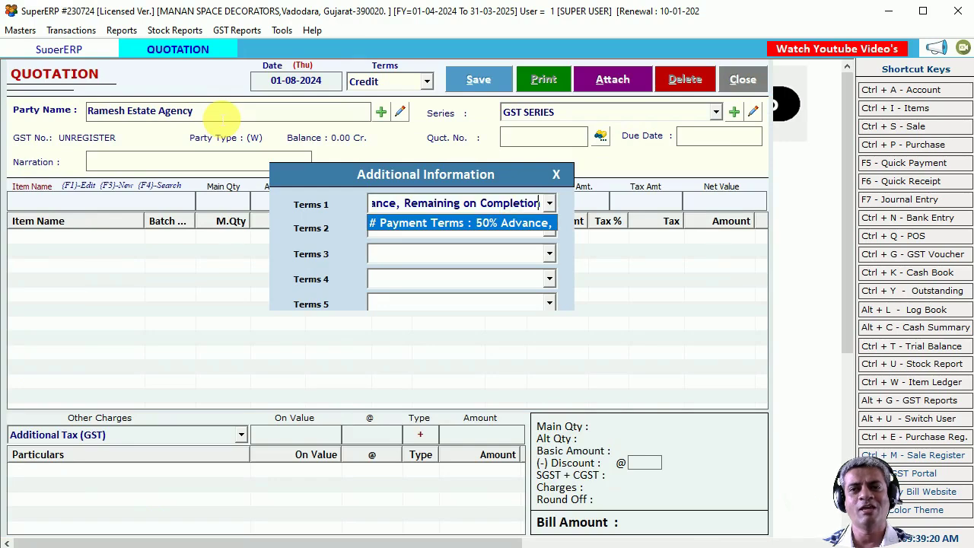
{"action": "key", "text": "Home"}
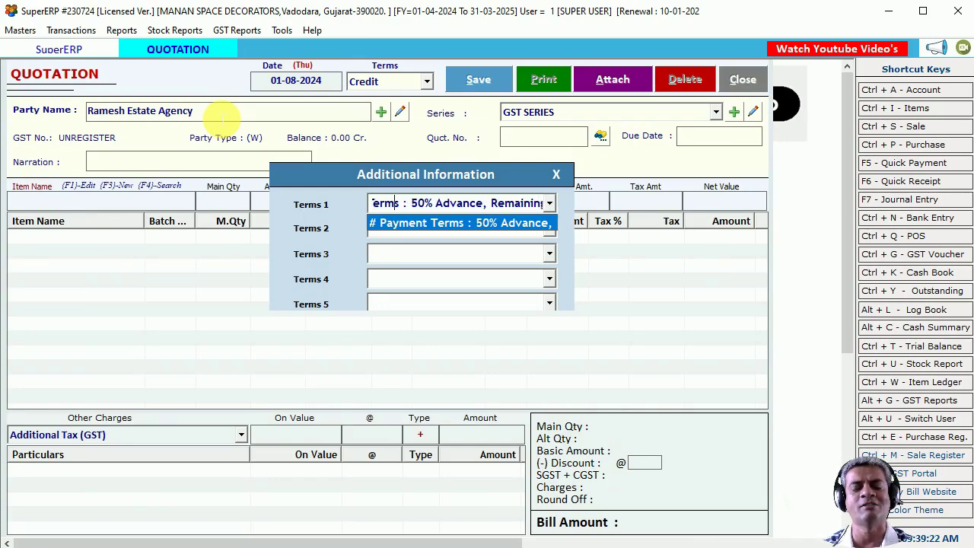
{"action": "key", "text": "Return"}
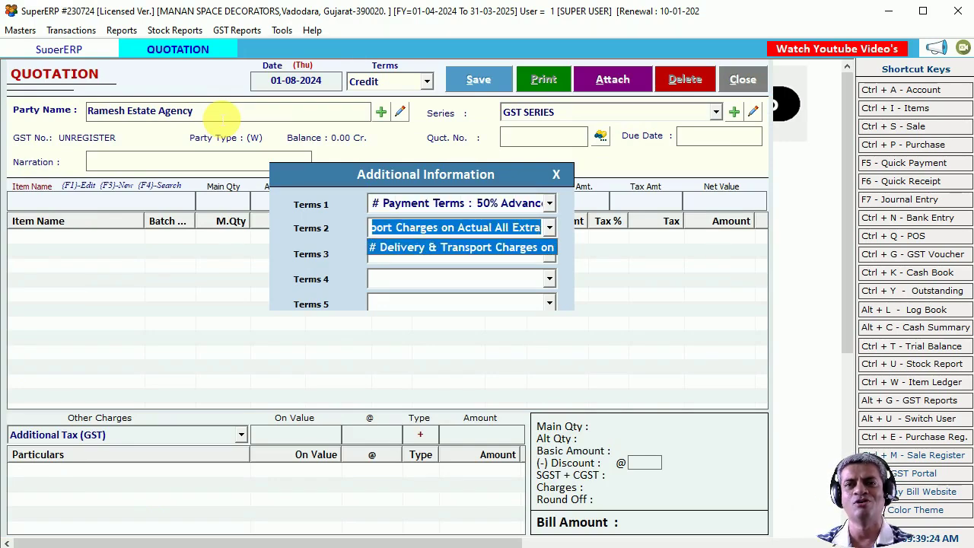
{"action": "left_click_drag", "start_coordinate": [413, 224], "coordinate": [333, 228]}
{"action": "left_click", "coordinate": [398, 251]}
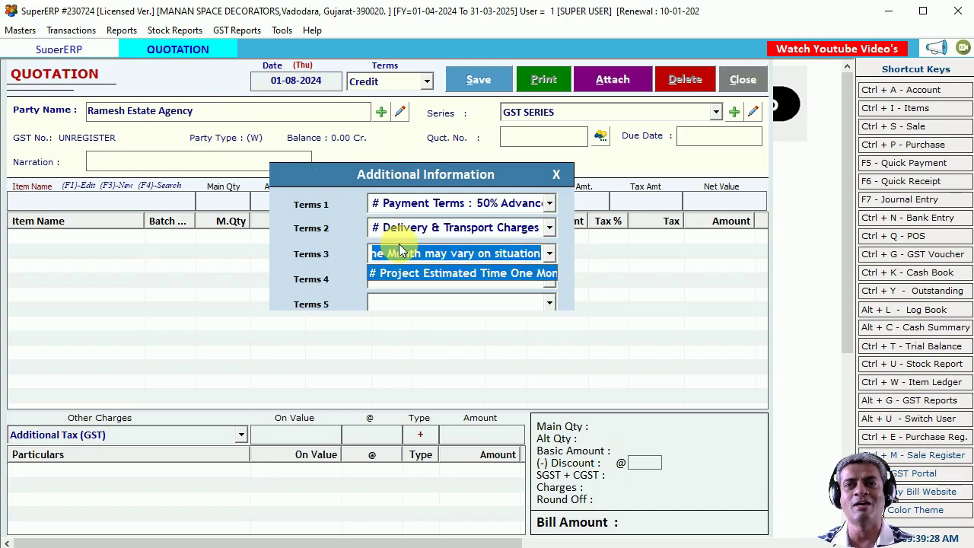
{"action": "left_click", "coordinate": [411, 273]}
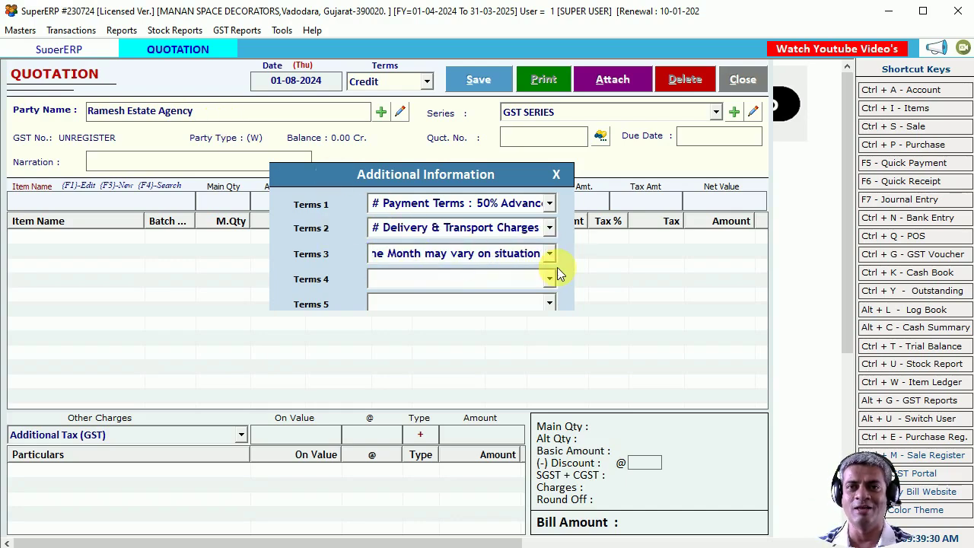
{"action": "key", "text": "Left"}
{"action": "key", "text": "Left"}
{"action": "key", "text": "Left"}
{"action": "key", "text": "Left"}
{"action": "key", "text": "Left"}
{"action": "key", "text": "Left"}
{"action": "key", "text": "Left"}
{"action": "key", "text": "Left"}
{"action": "key", "text": "Left"}
{"action": "key", "text": "Left"}
{"action": "key", "text": "Left"}
{"action": "key", "text": "Left"}
{"action": "key", "text": "Left"}
{"action": "key", "text": "Left"}
{"action": "key", "text": "Left"}
{"action": "key", "text": "Left"}
{"action": "key", "text": "Left"}
{"action": "key", "text": "Left"}
{"action": "key", "text": "Left"}
{"action": "key", "text": "Left"}
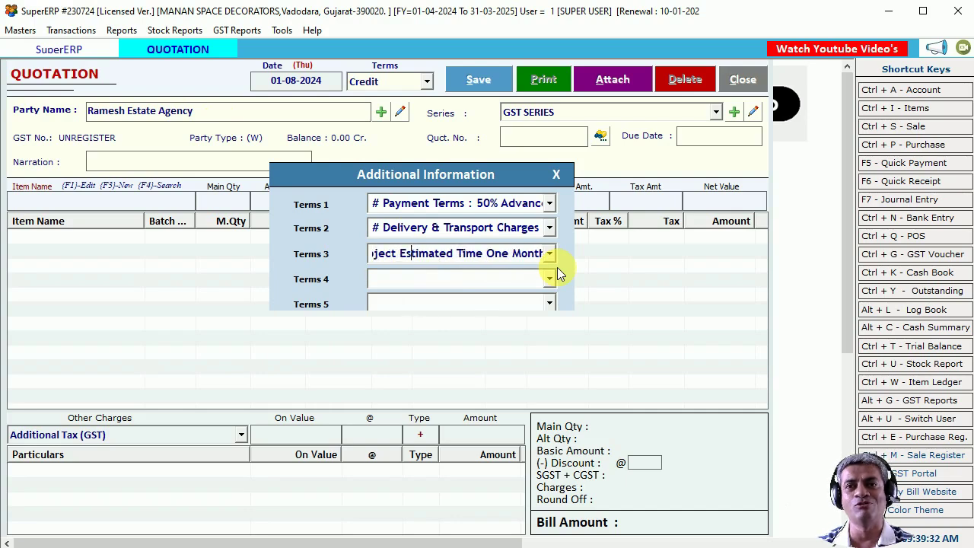
{"action": "key", "text": "Return"}
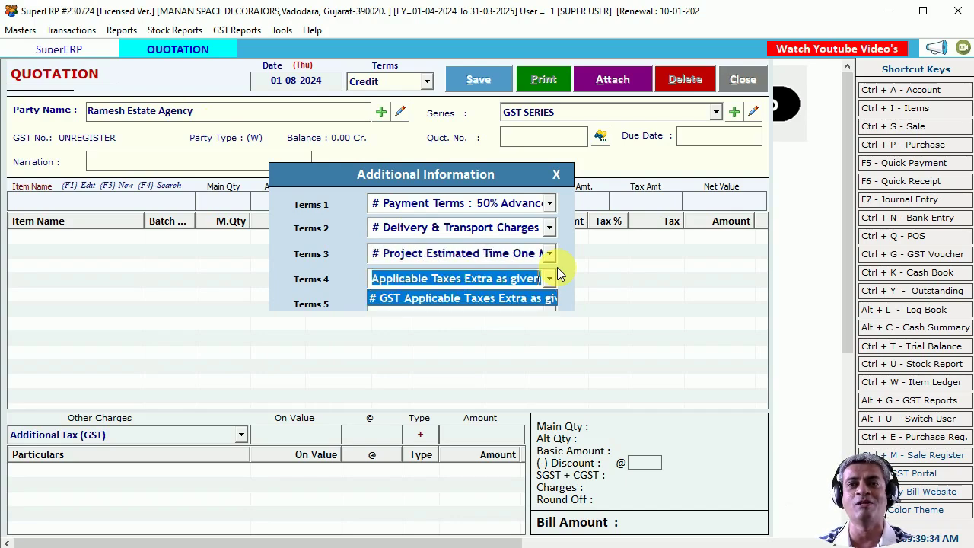
{"action": "key", "text": "Return"}
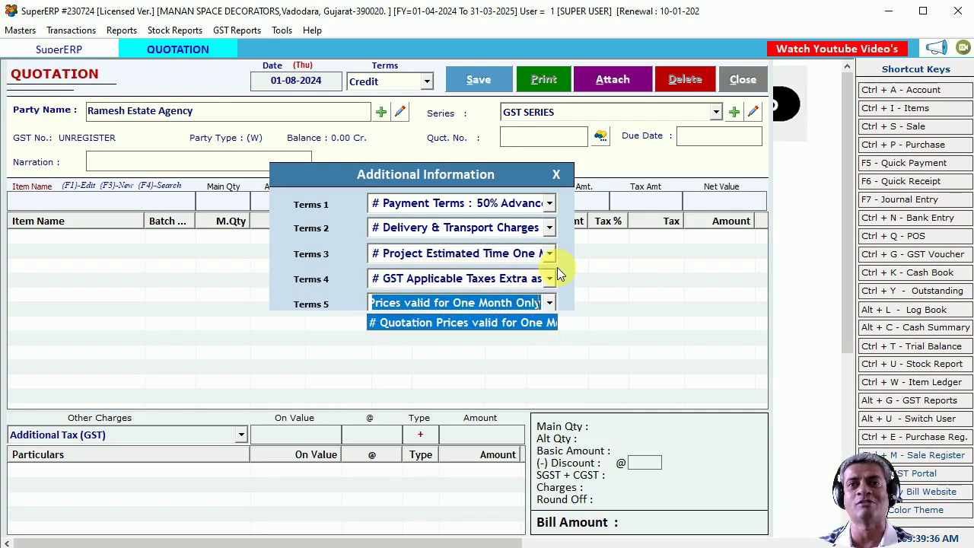
{"action": "key", "text": "Return"}
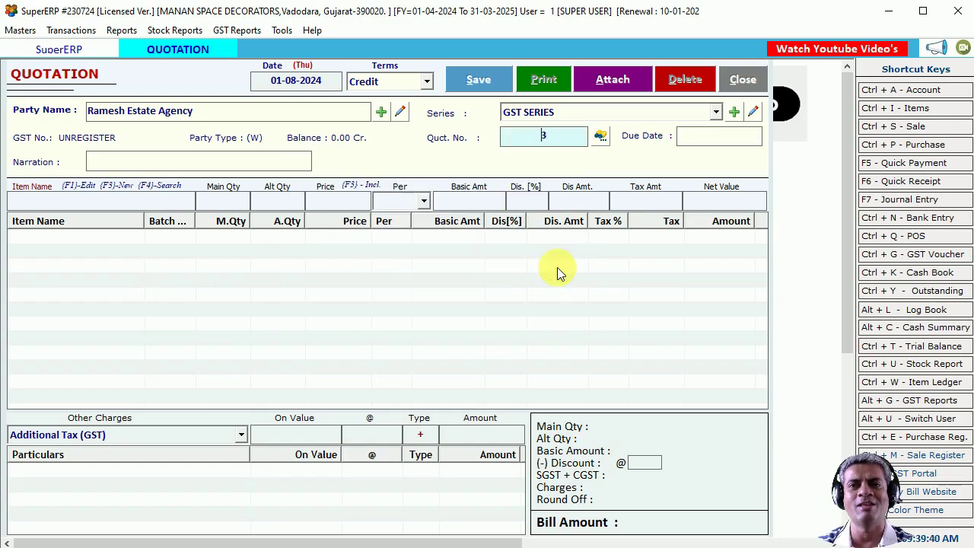
Keep quotation number 3, skip Due Date and Narration, and bring up the item lookup list.
{"action": "key", "text": "Return"}
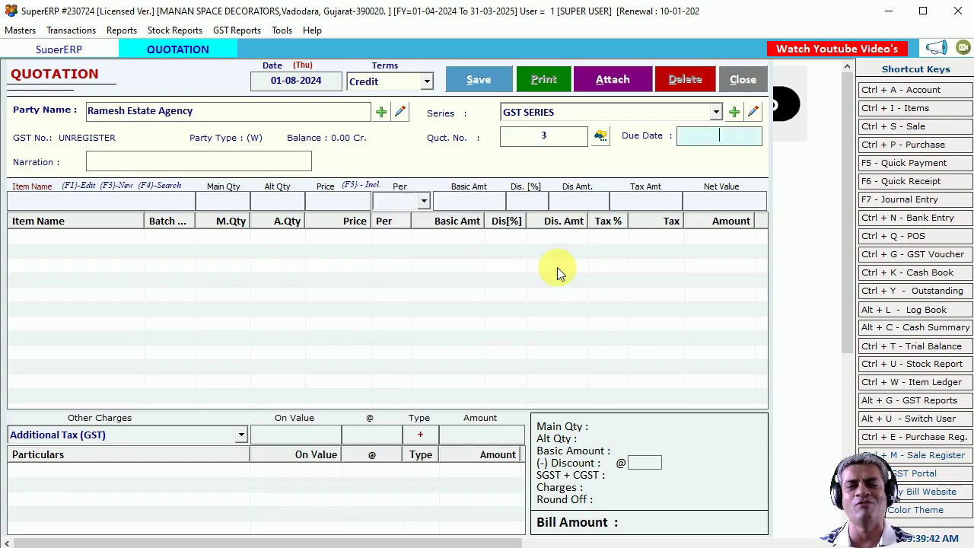
{"action": "key", "text": "Return"}
{"action": "key", "text": "Return"}
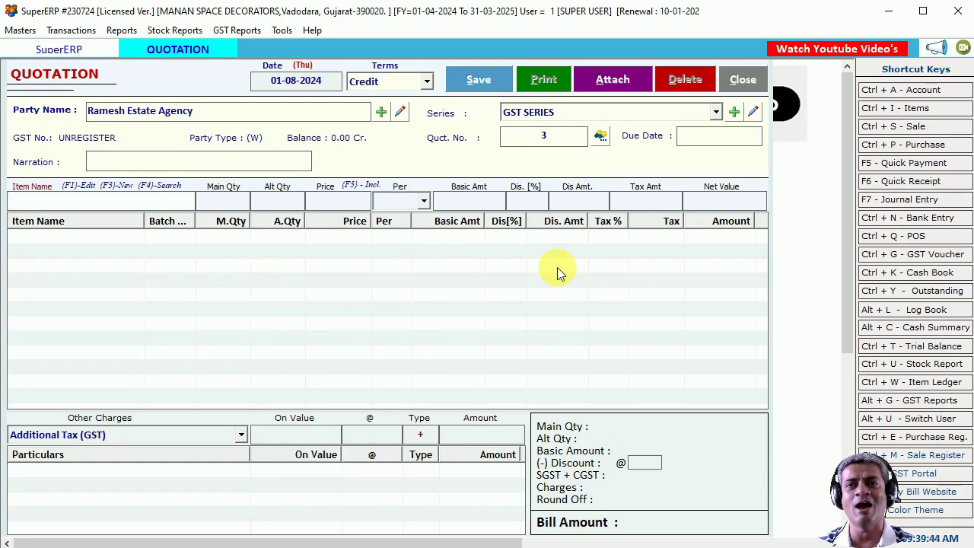
{"action": "key", "text": "Return"}
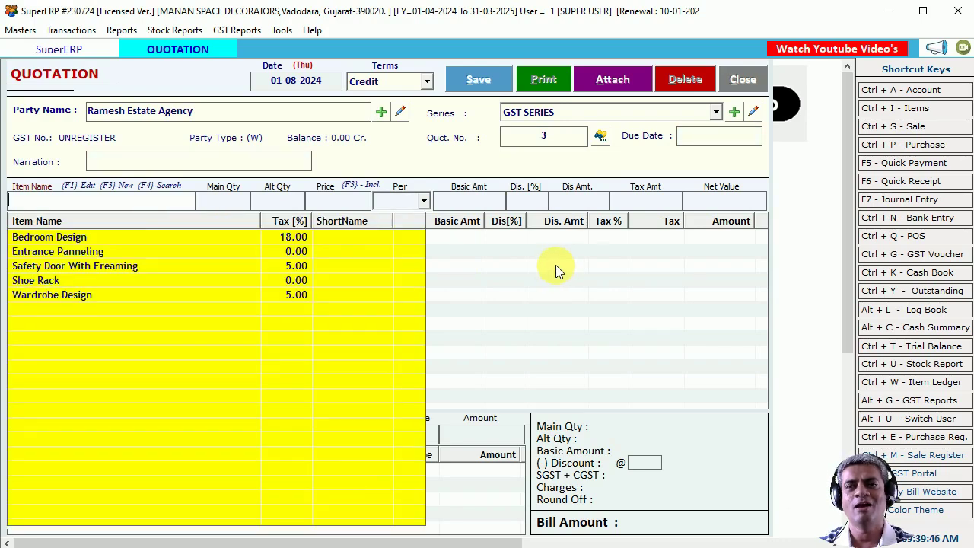
{"action": "left_click", "coordinate": [150, 254]}
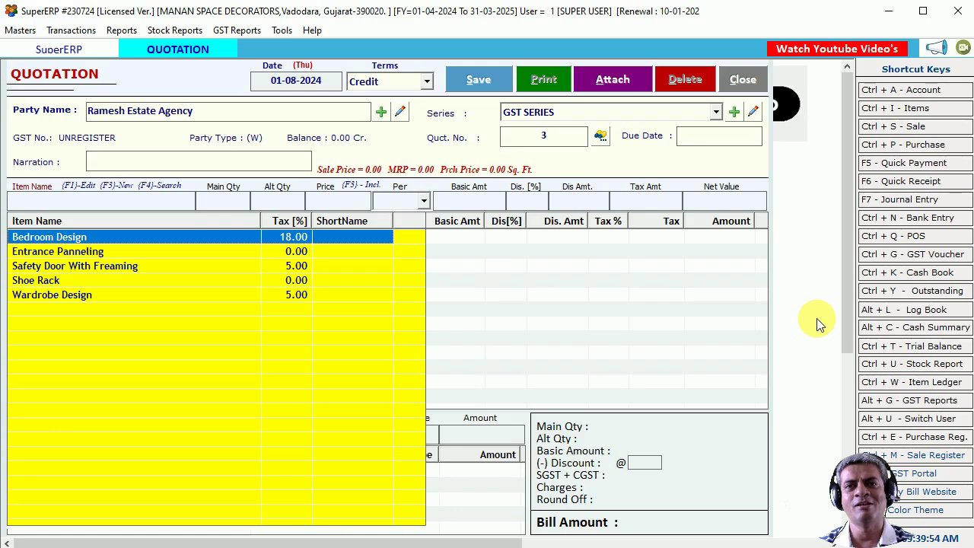
Choose Bedroom Design as the first line and enter its size 20Sq X 15 SqFt.
{"action": "key", "text": "Return"}
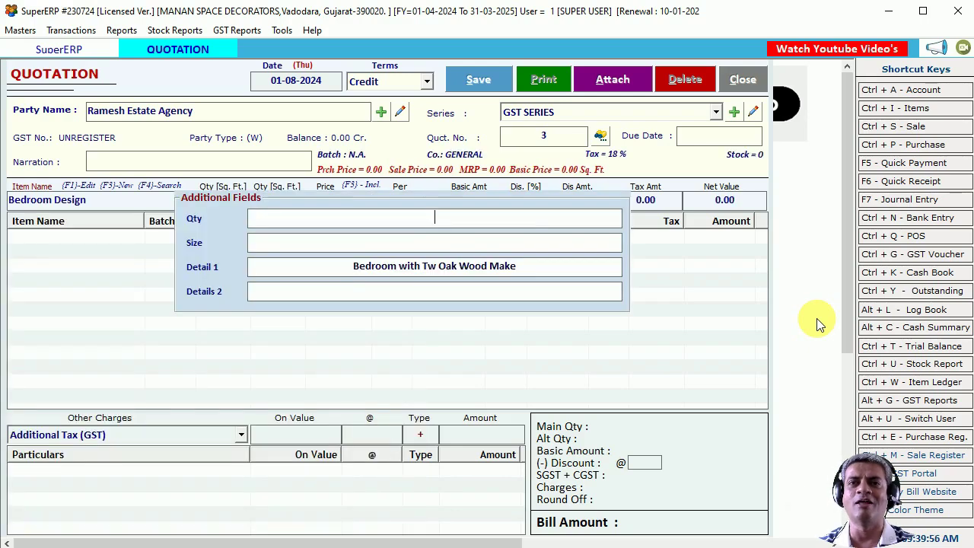
{"action": "type", "text": "1"}
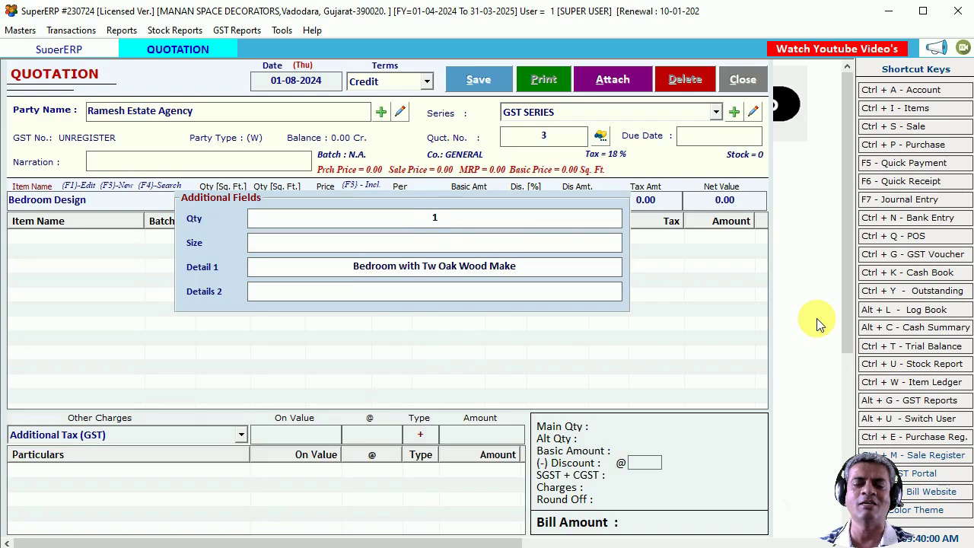
{"action": "type", "text": "20"}
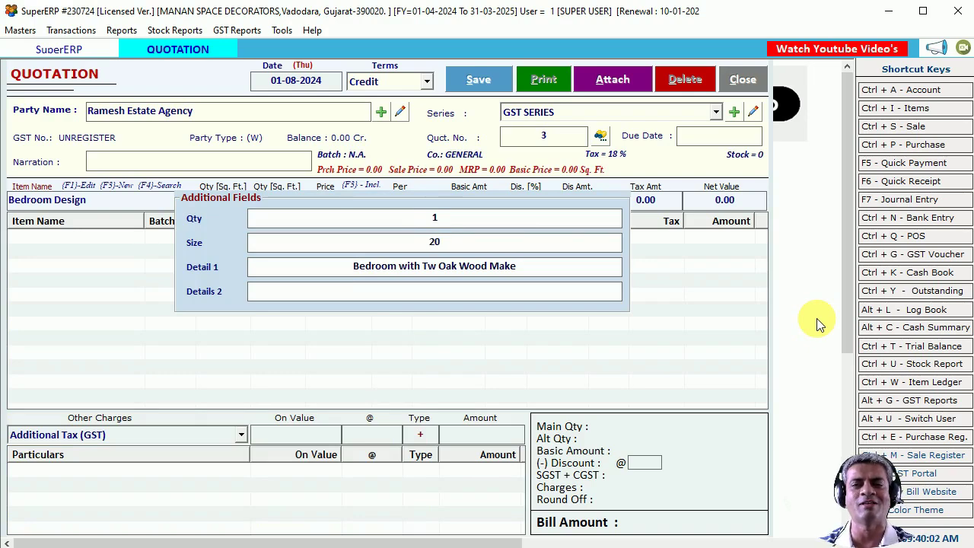
{"action": "type", "text": "Sq"}
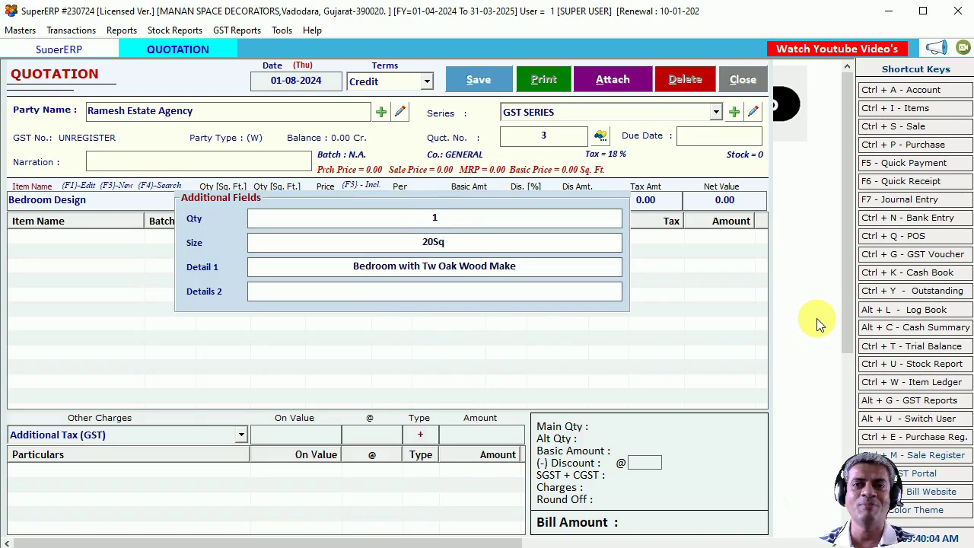
{"action": "type", "text": " X"}
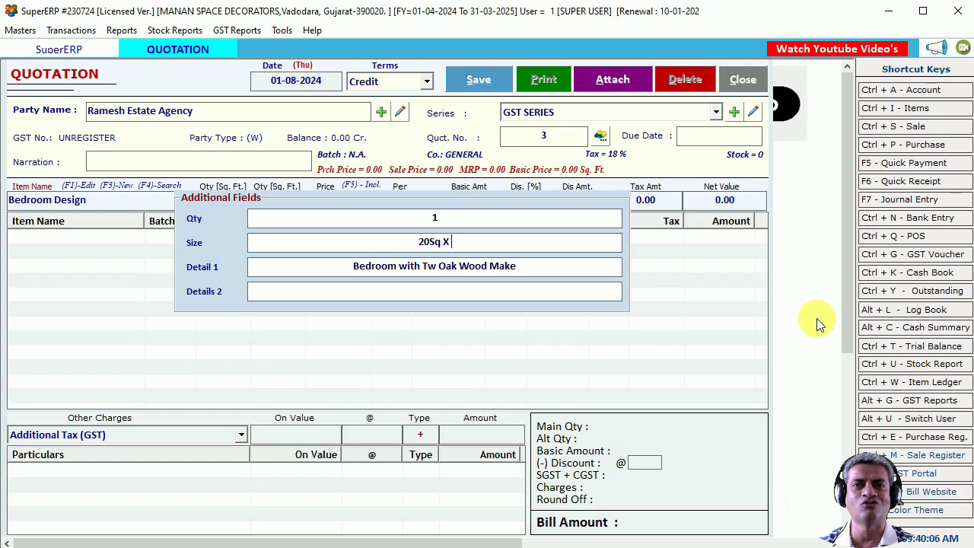
{"action": "type", "text": " 15 SqFt"}
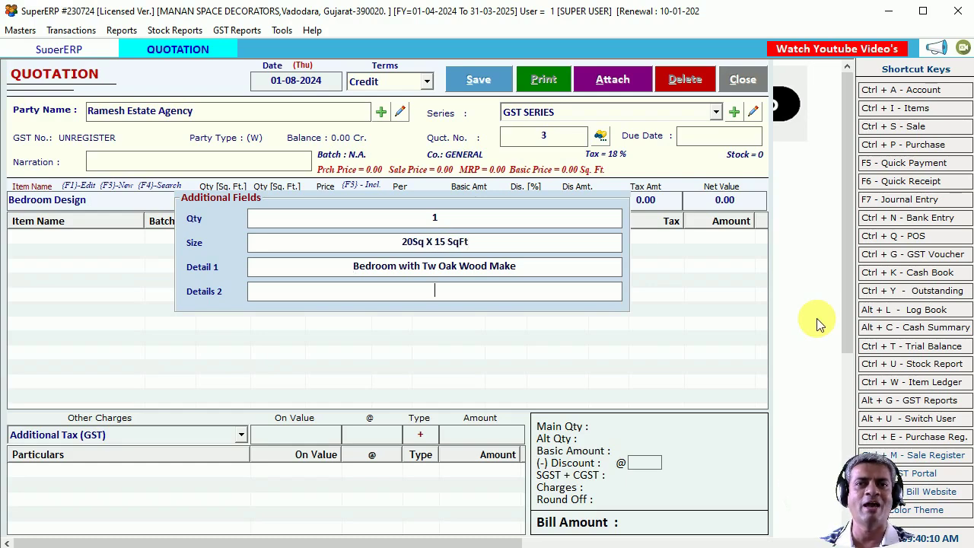
{"action": "type", "text": "kjshfgdkjdhfgkjhdfgkjhdfjhgdfhgdkjhgfjdfg"}
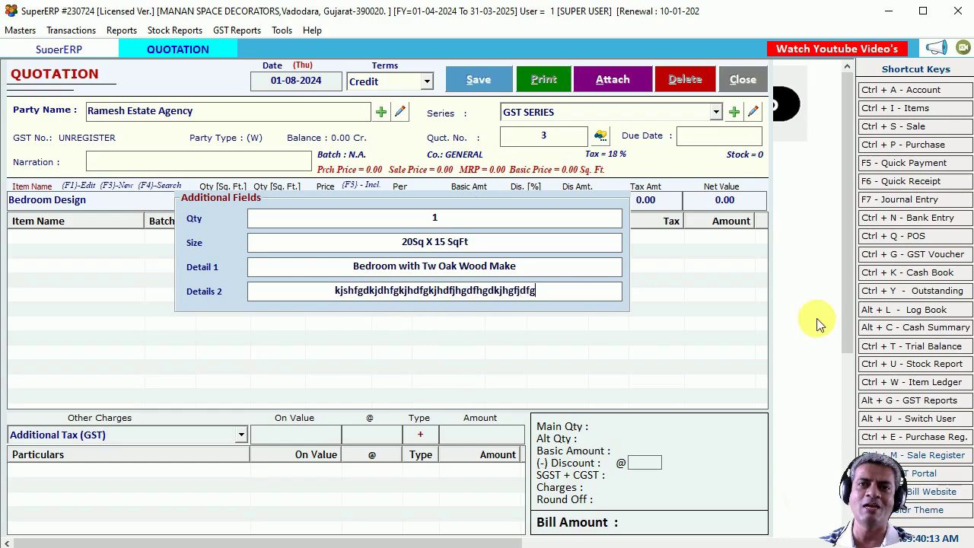
{"action": "key", "text": "Return"}
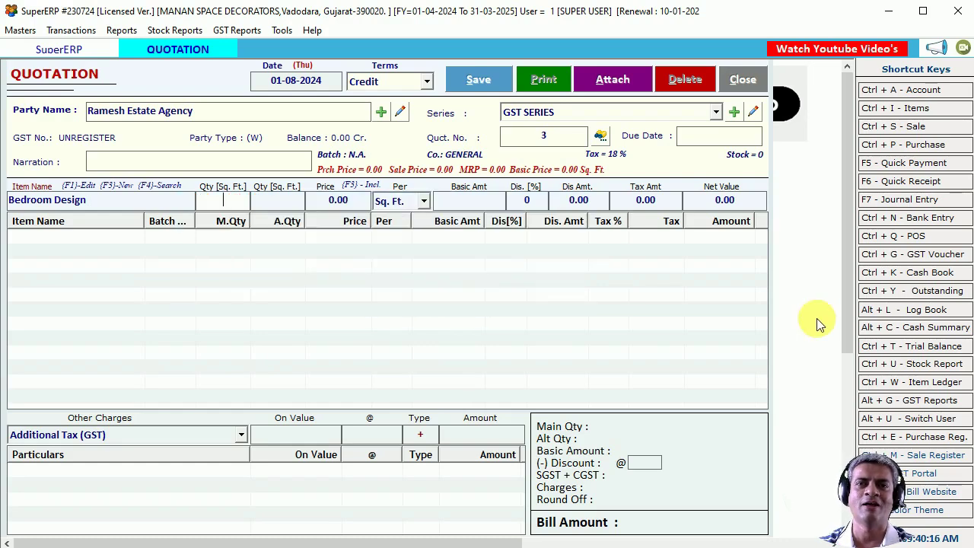
Enter quantity 300 at price 1000 and add the line, net 354000.00.
{"action": "type", "text": "30"}
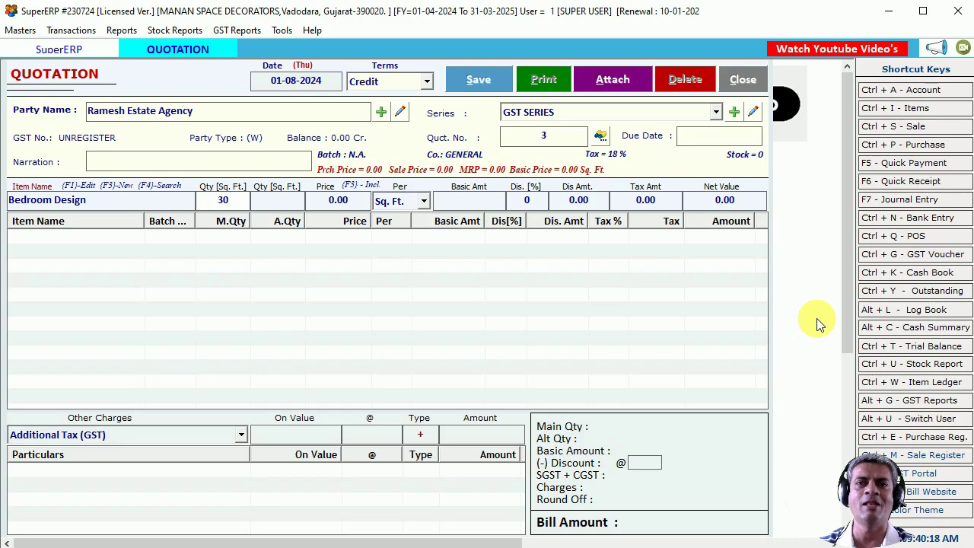
{"action": "type", "text": "0"}
{"action": "key", "text": "Return"}
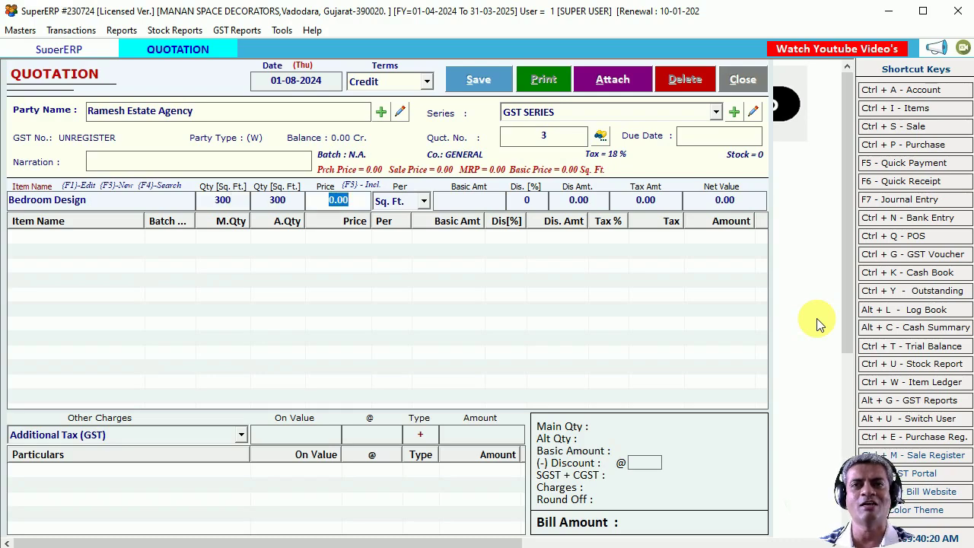
{"action": "type", "text": "1000"}
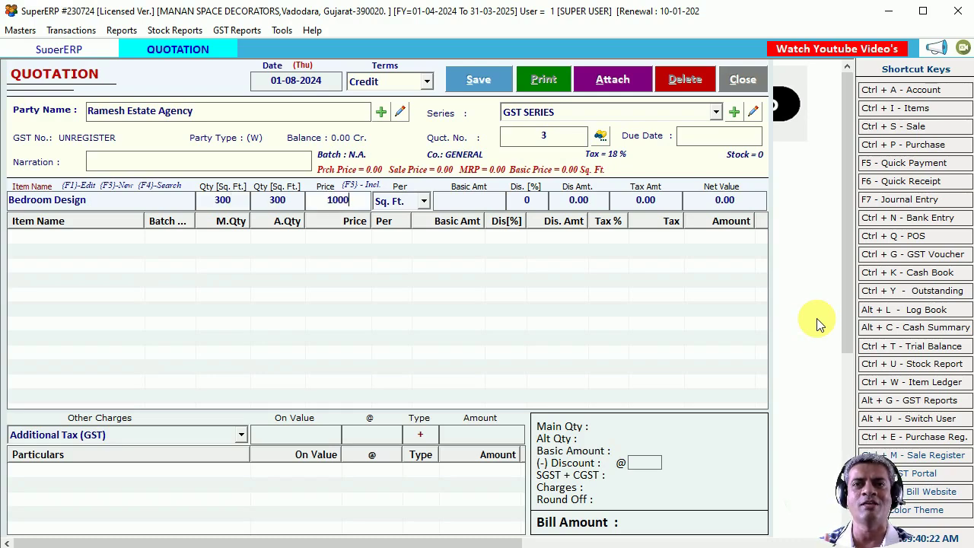
{"action": "key", "text": "Return"}
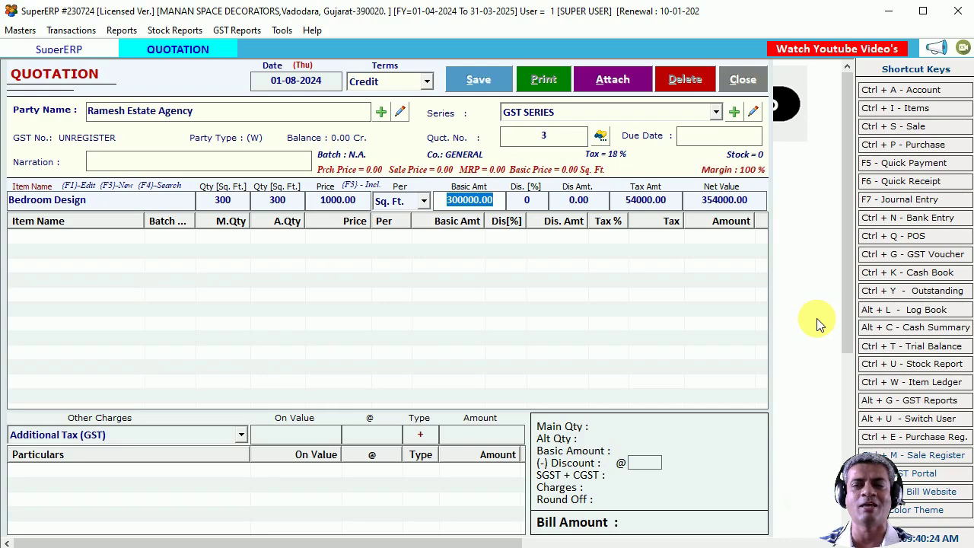
{"action": "key", "text": "Return"}
{"action": "key", "text": "Return"}
{"action": "key", "text": "Return"}
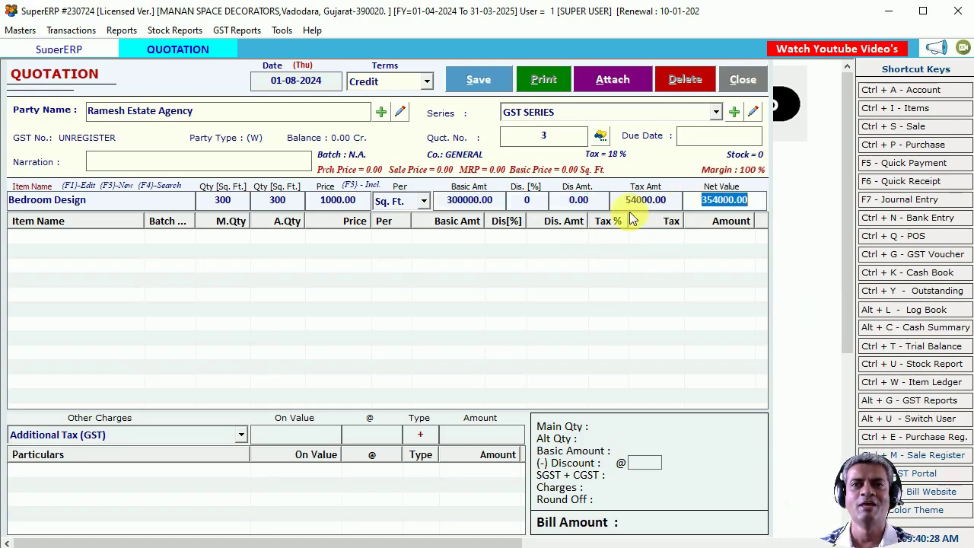
{"action": "key", "text": "Return"}
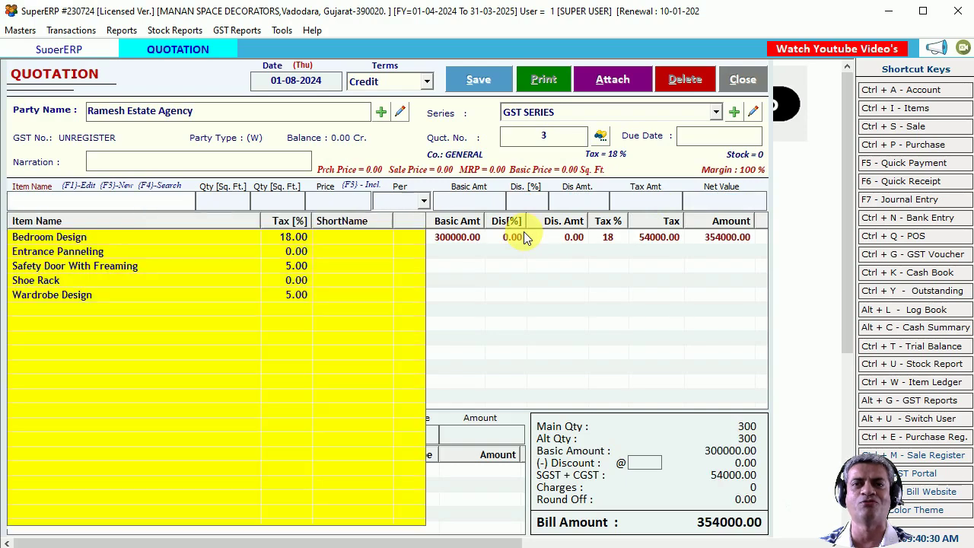
Add an Entrance Panneling line of 20 sq ft at price 250.
{"action": "key", "text": "Down"}
{"action": "key", "text": "Return"}
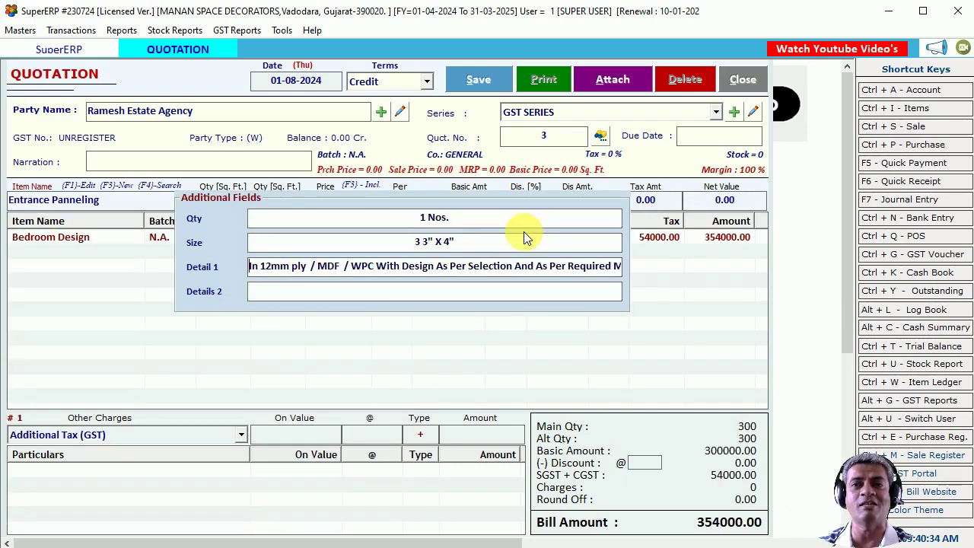
{"action": "key", "text": "Return"}
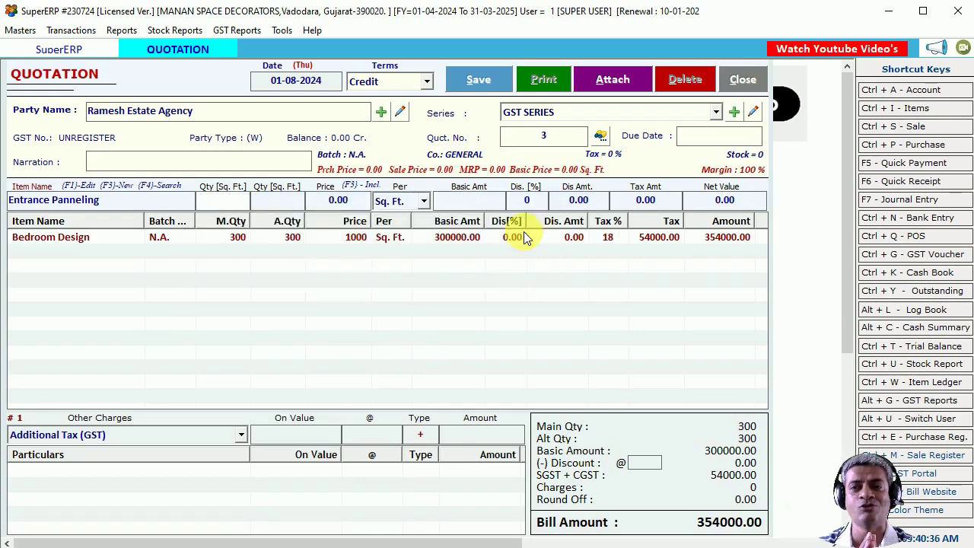
{"action": "type", "text": "20"}
{"action": "key", "text": "Return"}
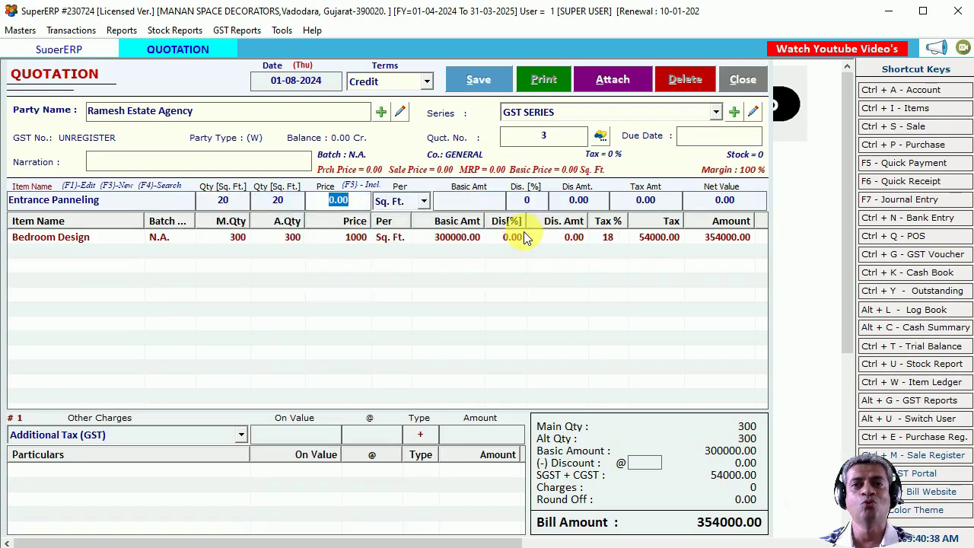
{"action": "type", "text": "250"}
{"action": "key", "text": "Return"}
{"action": "key", "text": "Return"}
{"action": "key", "text": "Return"}
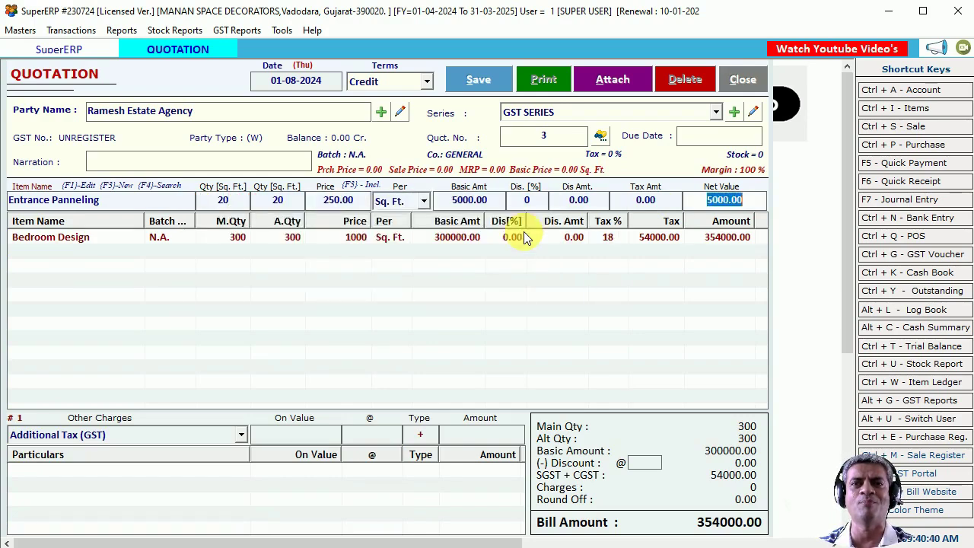
{"action": "key", "text": "Return"}
Choose Safety Door With Freaming, change its size to 3Ft 5" X 6.6 Ft, and add 'with polish'.
{"action": "key", "text": "Down"}
{"action": "key", "text": "Down"}
{"action": "key", "text": "Down"}
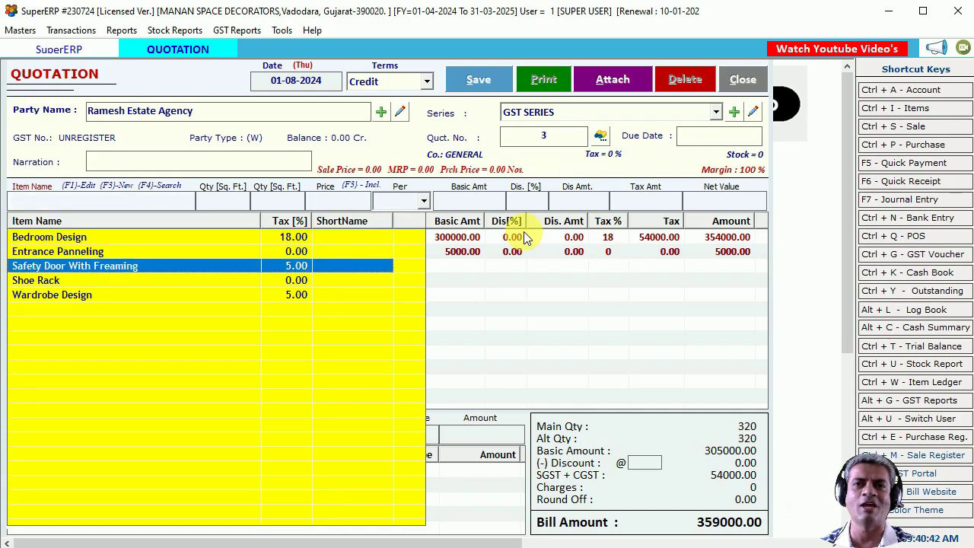
{"action": "key", "text": "Return"}
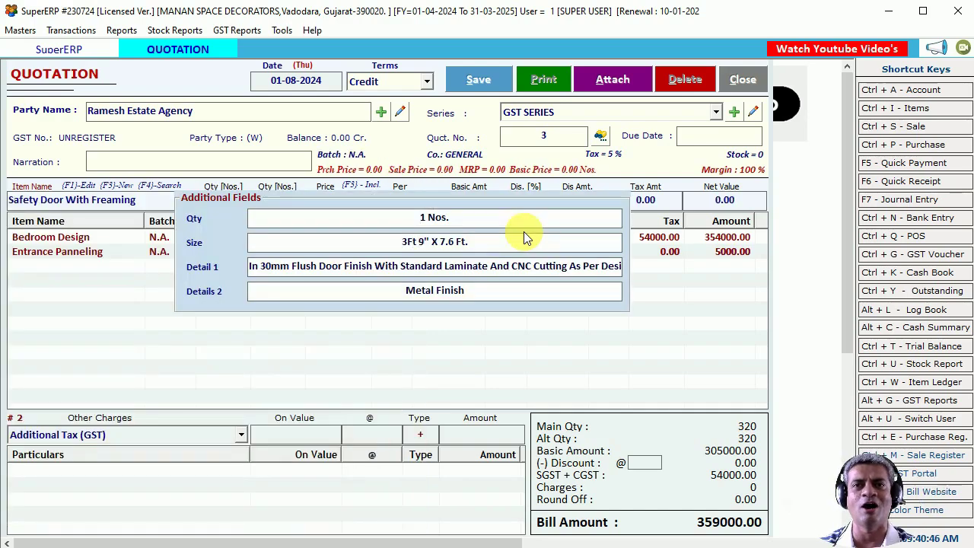
{"action": "key", "text": "BackSpace"}
{"action": "type", "text": "5"}
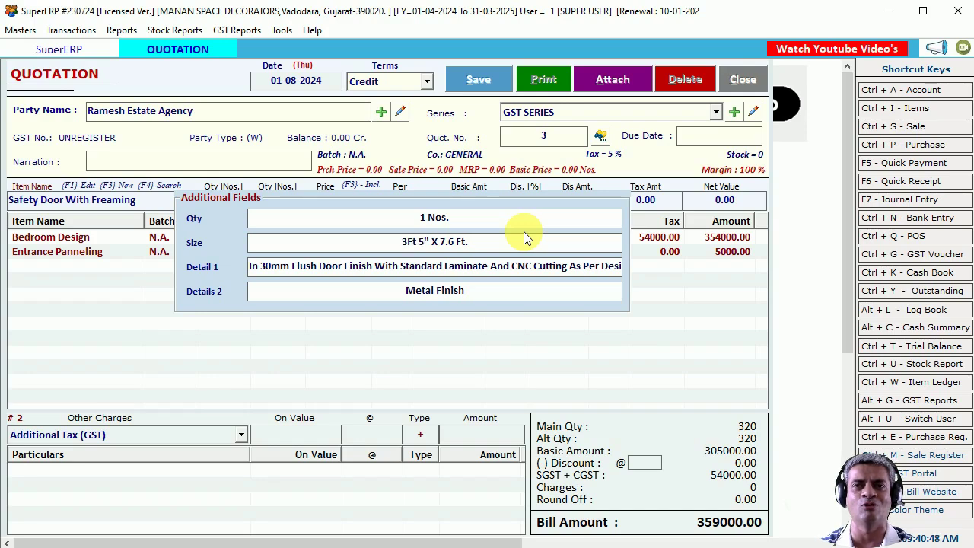
{"action": "key", "text": "Right"}
{"action": "key", "text": "BackSpace"}
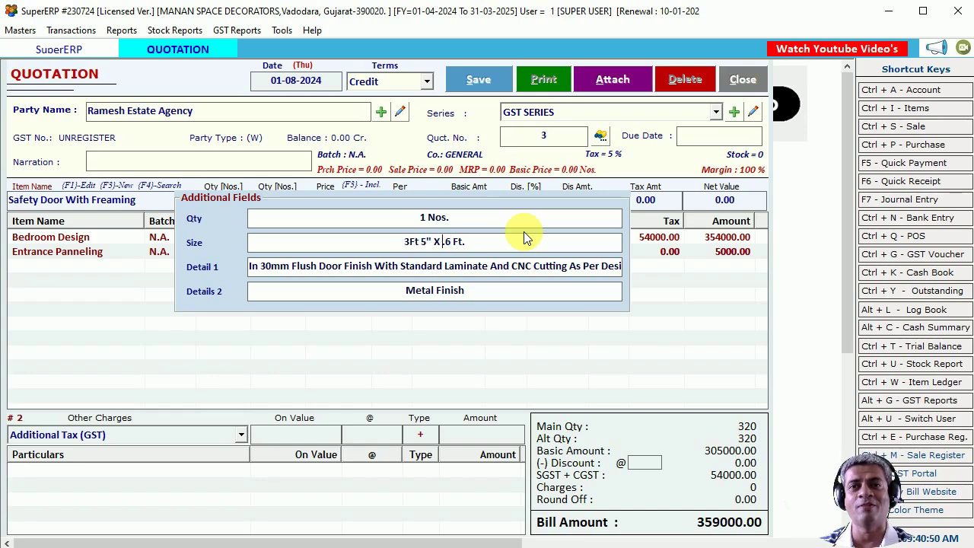
{"action": "type", "text": "6"}
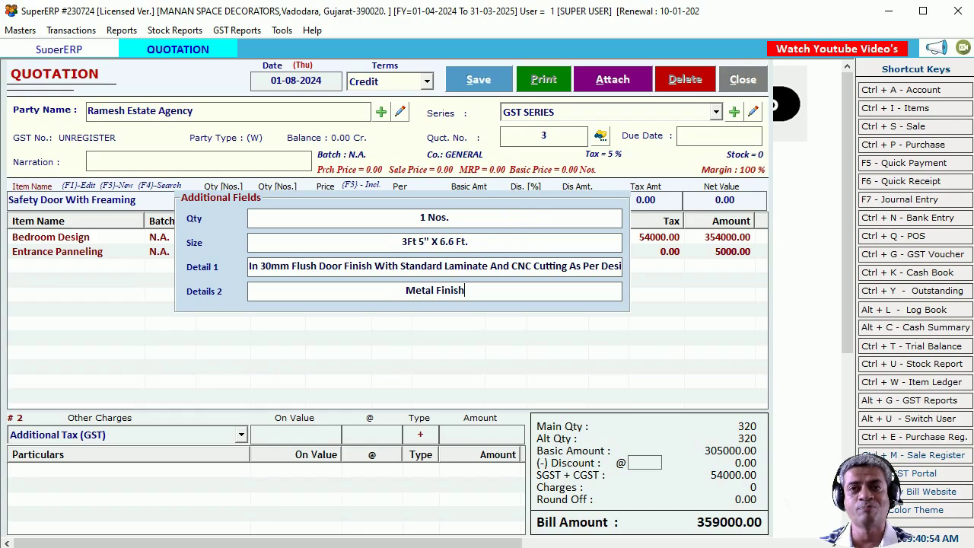
{"action": "type", "text": "with polish"}
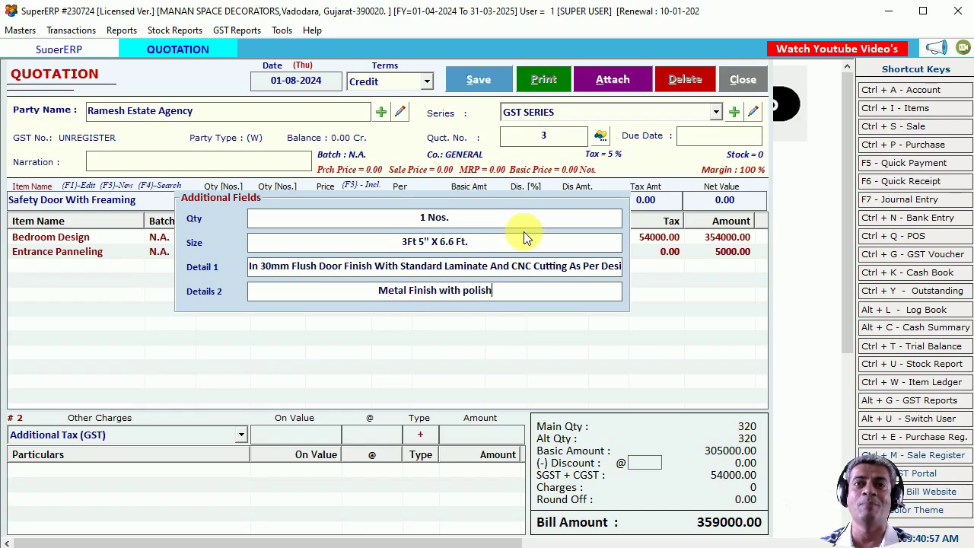
{"action": "key", "text": "Return"}
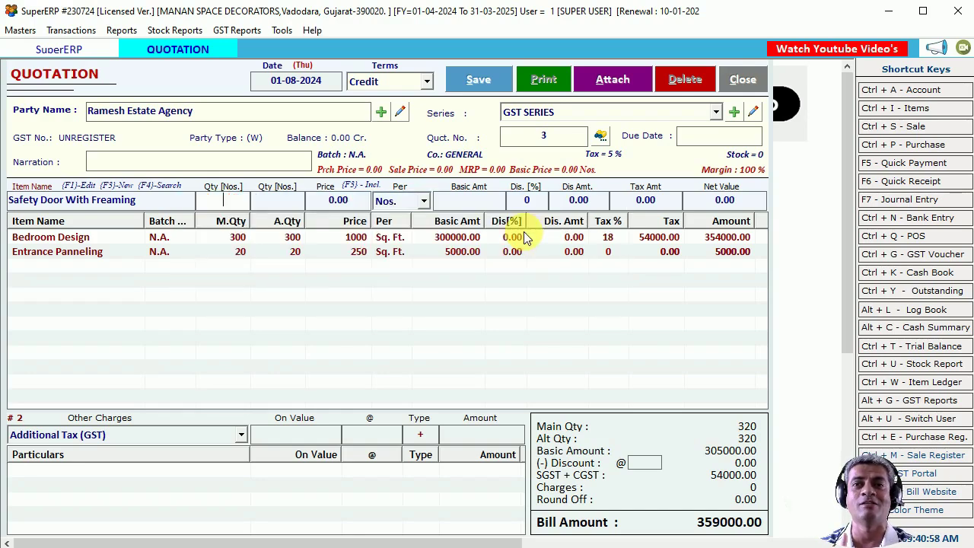
Add the Safety Door With Freaming line with quantity 1 at 25000.
{"action": "type", "text": "1"}
{"action": "key", "text": "Return"}
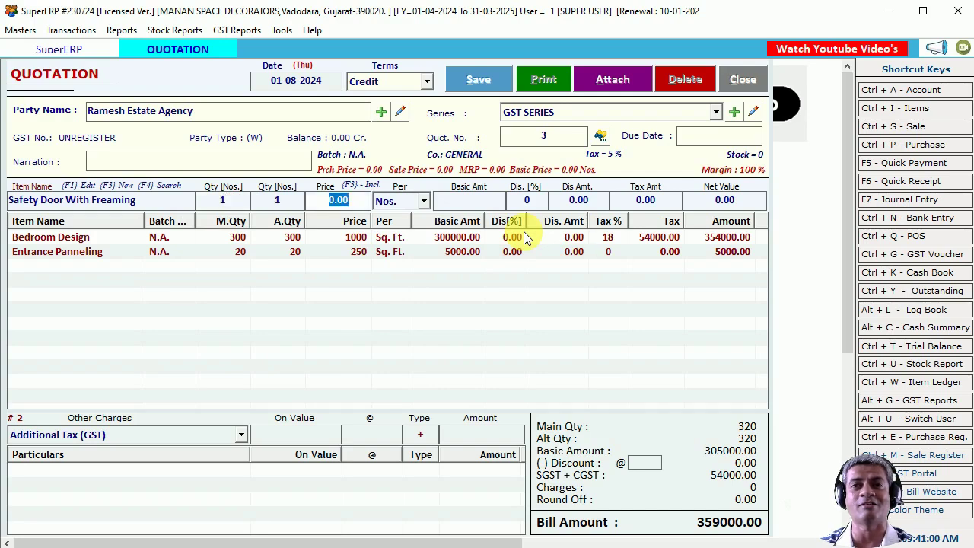
{"action": "key", "text": "Return"}
{"action": "key", "text": "Return"}
{"action": "key", "text": "Return"}
{"action": "key", "text": "Return"}
{"action": "key", "text": "Return"}
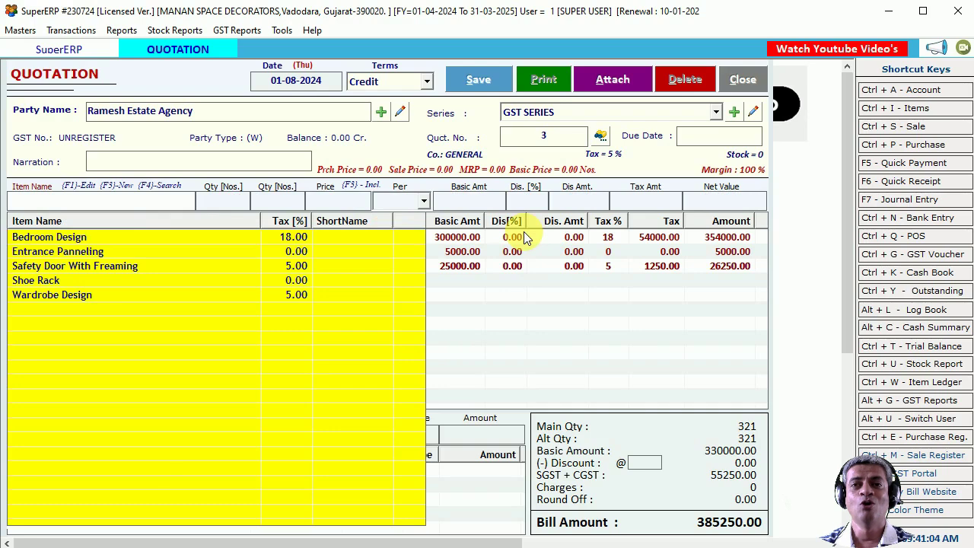
Add a Shoe Rack line at 35000, bringing the bill to 420250.00.
{"action": "key", "text": "Down"}
{"action": "key", "text": "Down"}
{"action": "key", "text": "Down"}
{"action": "key", "text": "Return"}
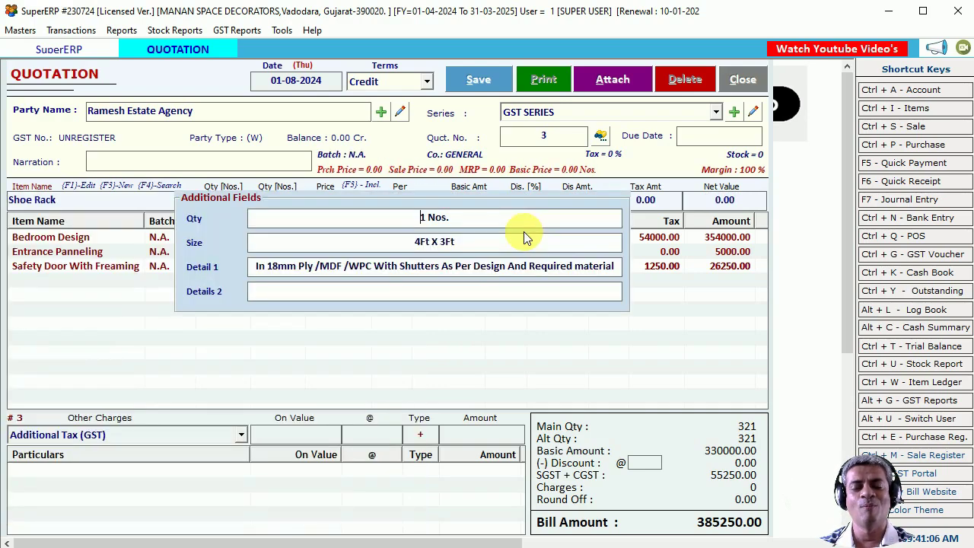
{"action": "key", "text": "Return"}
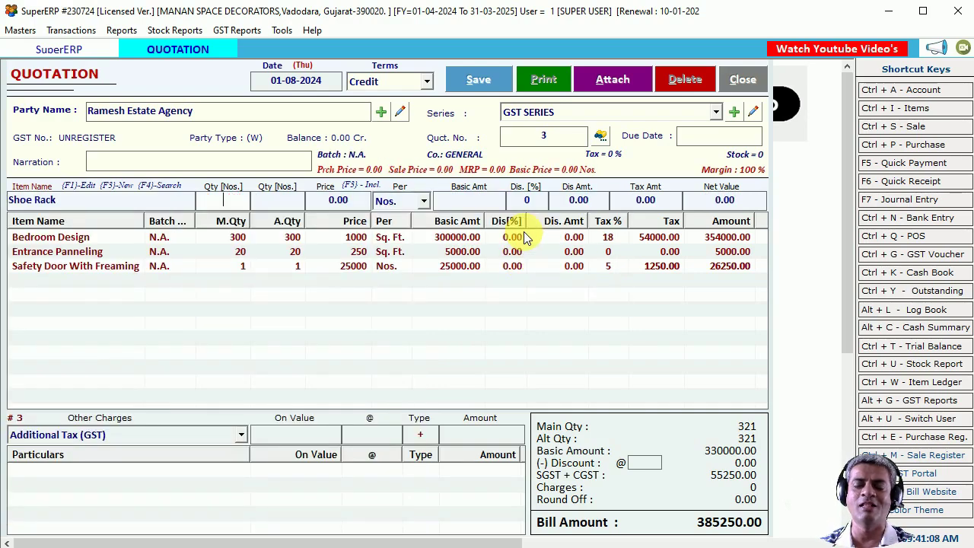
{"action": "type", "text": "35"}
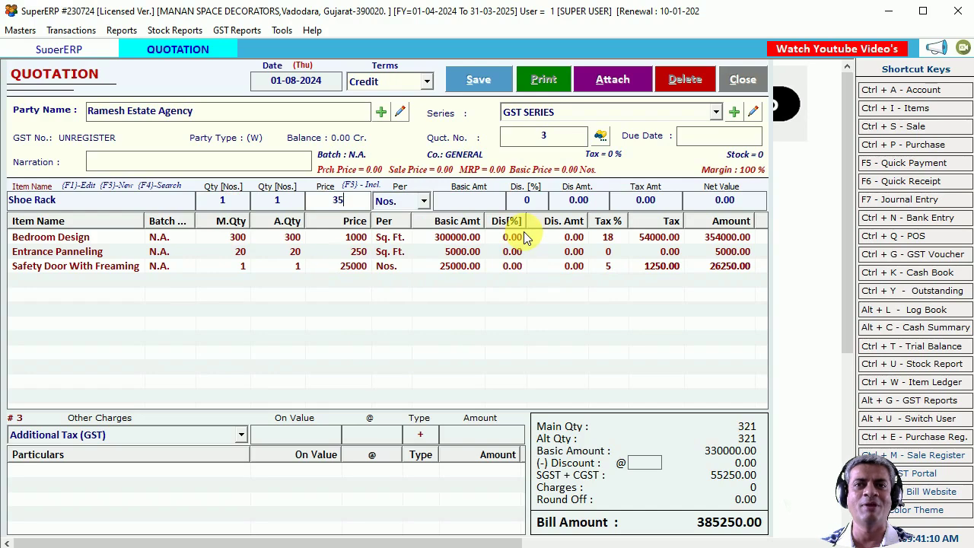
{"action": "type", "text": "000"}
{"action": "key", "text": "Return"}
{"action": "key", "text": "Return"}
{"action": "key", "text": "Return"}
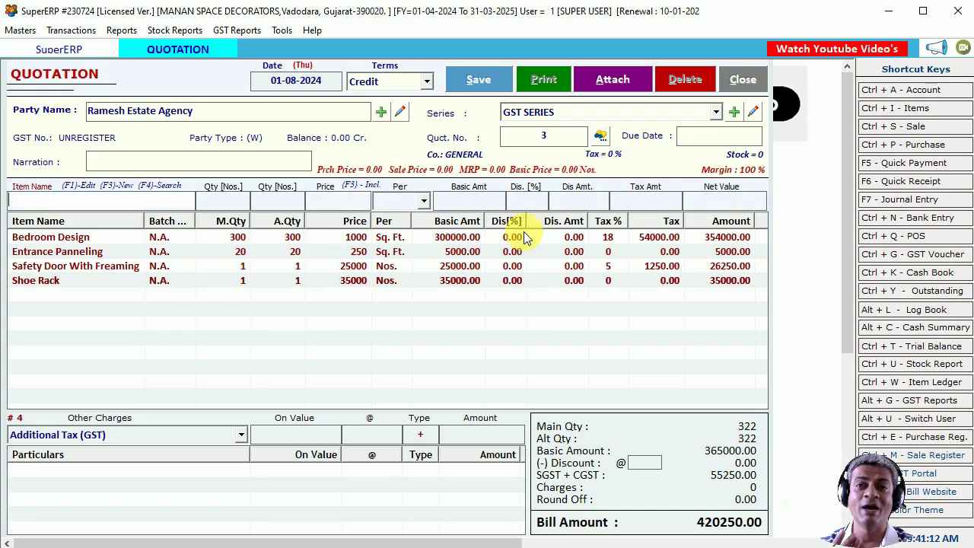
{"action": "key", "text": "Down"}
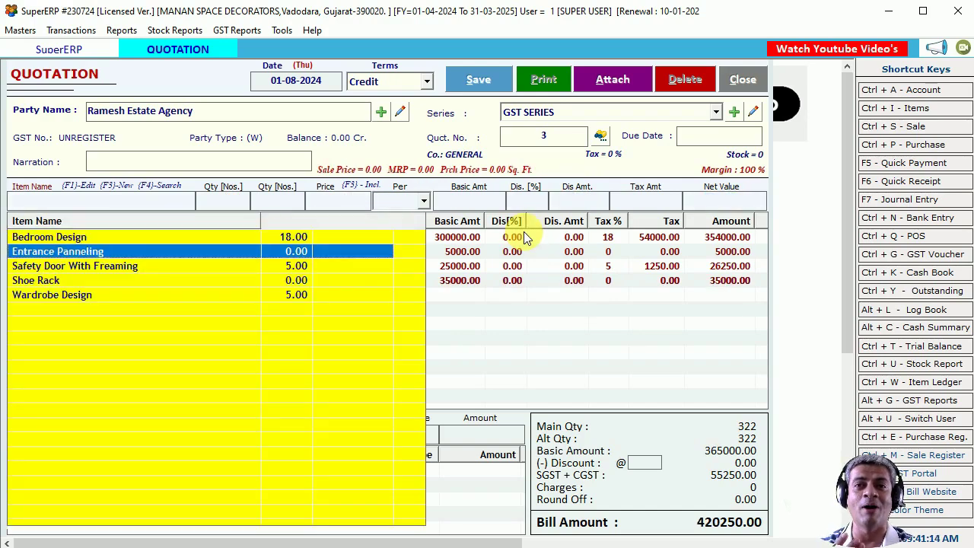
{"action": "key", "text": "Down"}
{"action": "key", "text": "Down"}
{"action": "key", "text": "Down"}
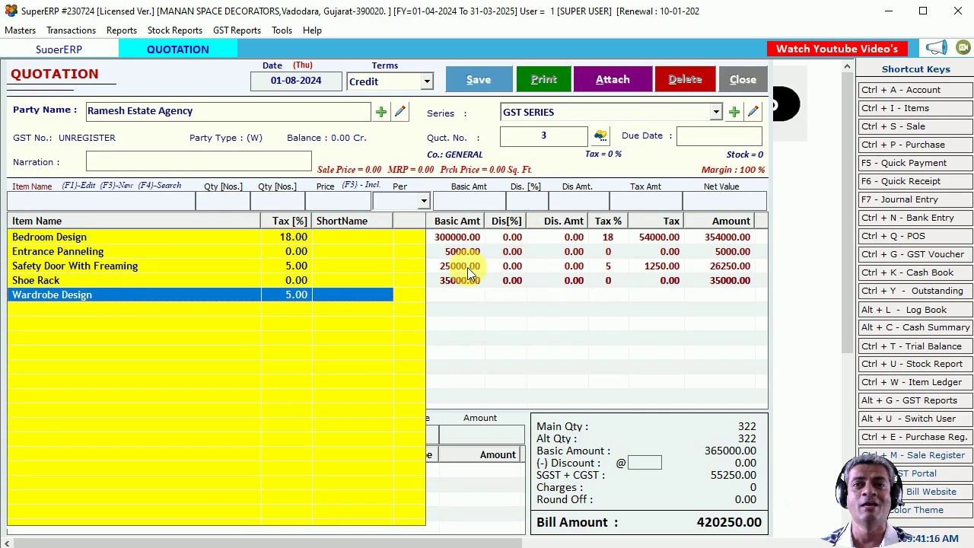
Save quotation 3 with its 420250.00 bill total and dismiss the saved message.
{"action": "left_click", "coordinate": [465, 264]}
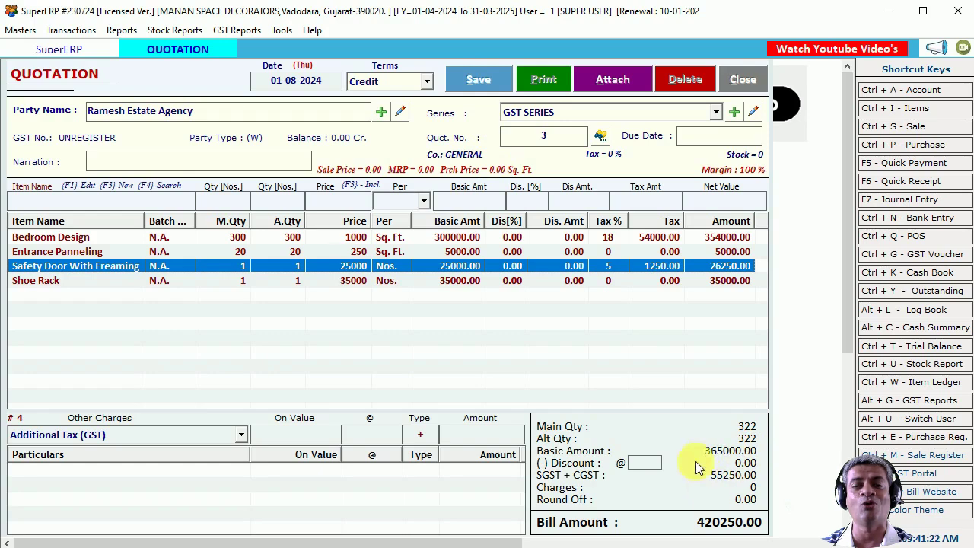
{"action": "left_click", "coordinate": [718, 522]}
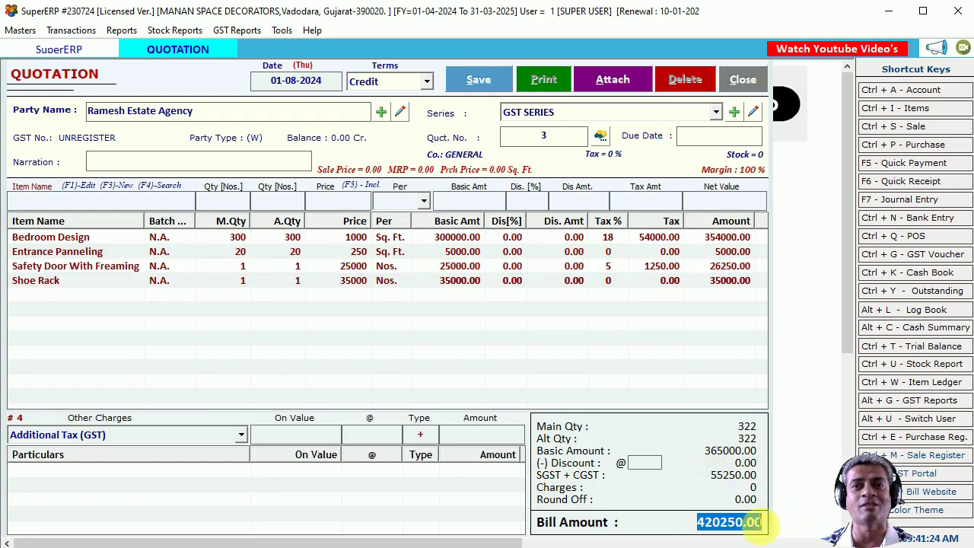
{"action": "left_click", "coordinate": [482, 83]}
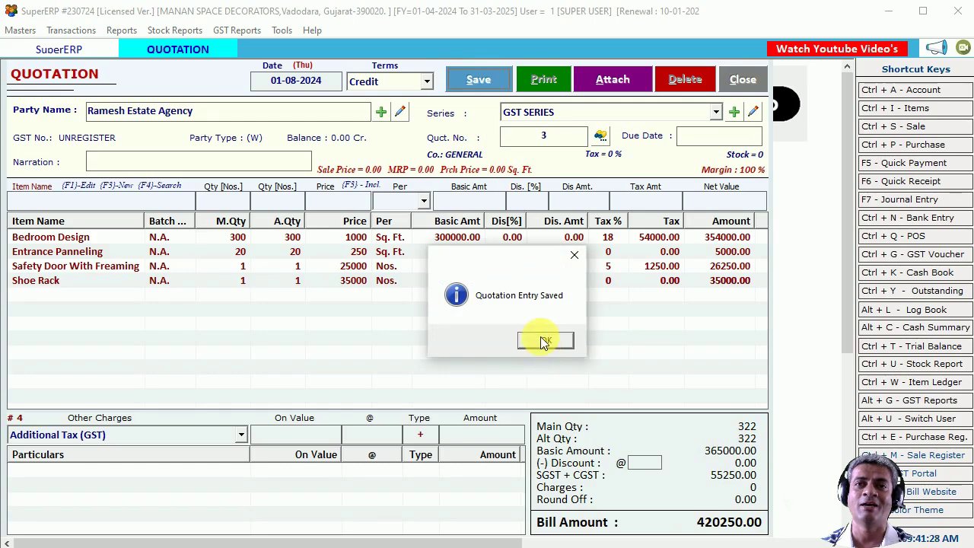
{"action": "left_click", "coordinate": [544, 341]}
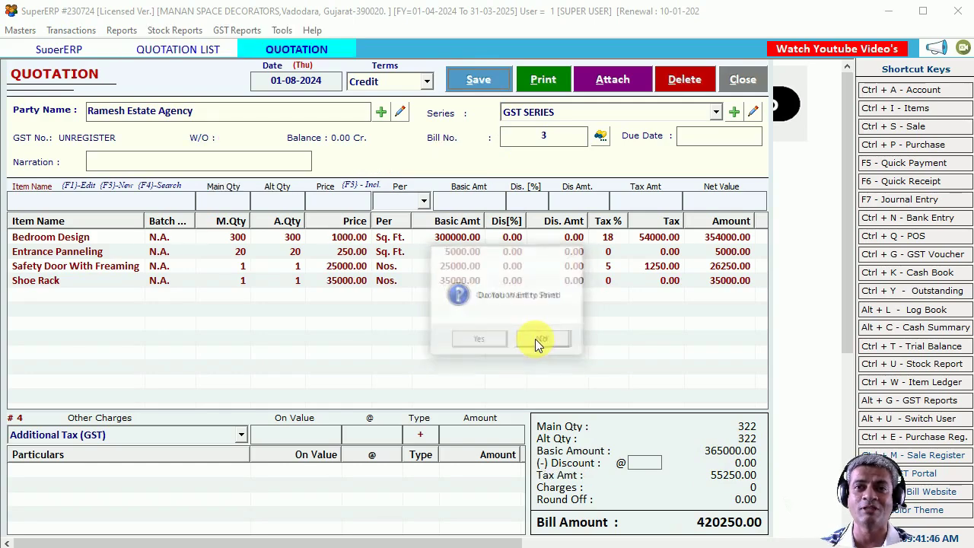
Print-preview the quotation in the Quotation format with item images included.
{"action": "left_click", "coordinate": [480, 341]}
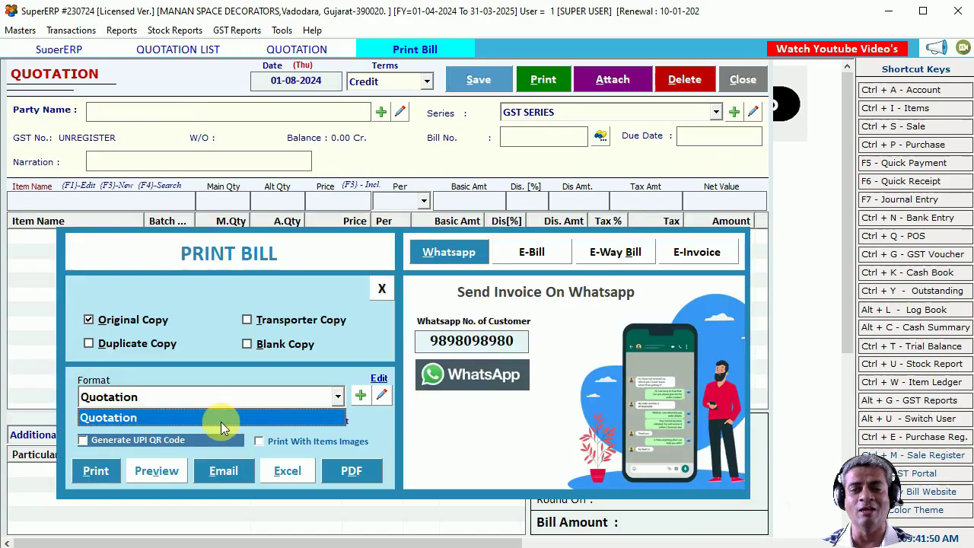
{"action": "left_click", "coordinate": [221, 422]}
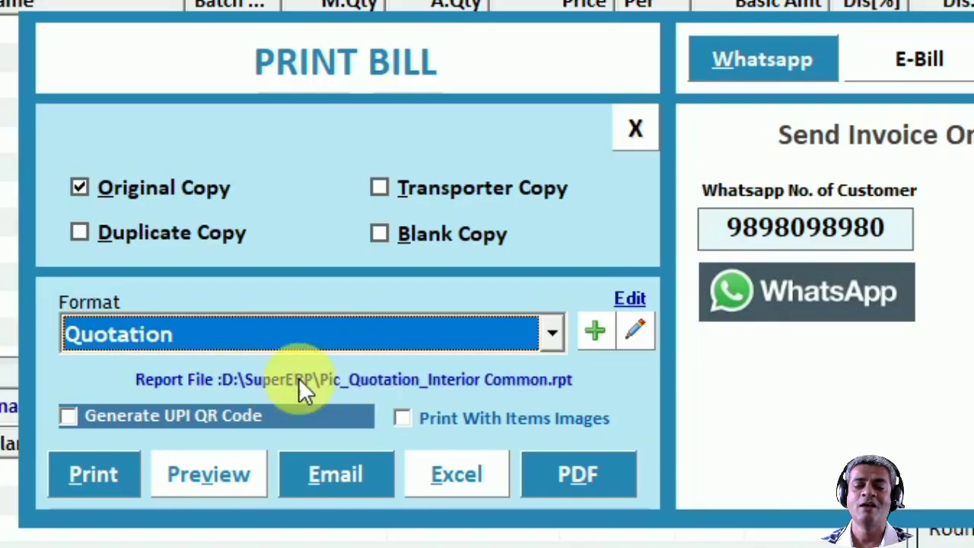
{"action": "left_click", "coordinate": [439, 425]}
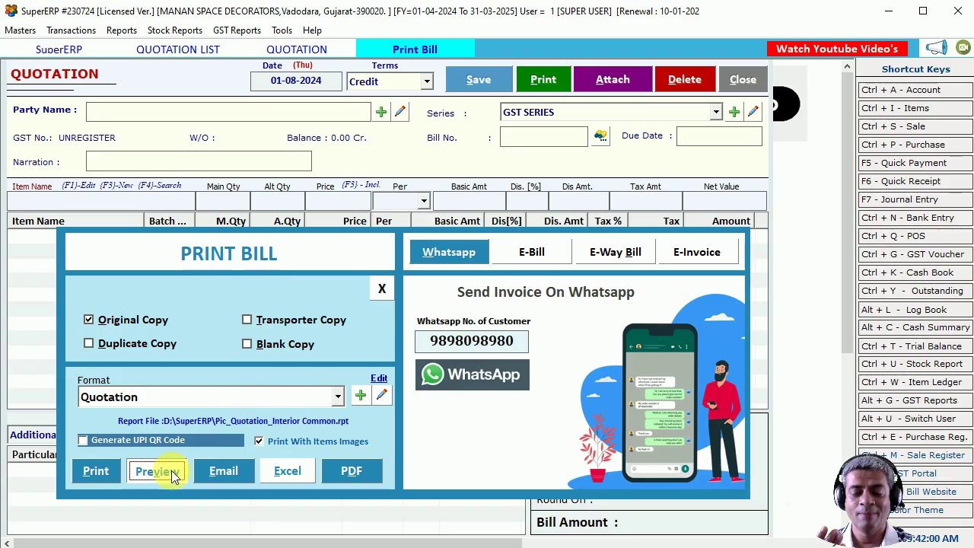
{"action": "left_click", "coordinate": [156, 472]}
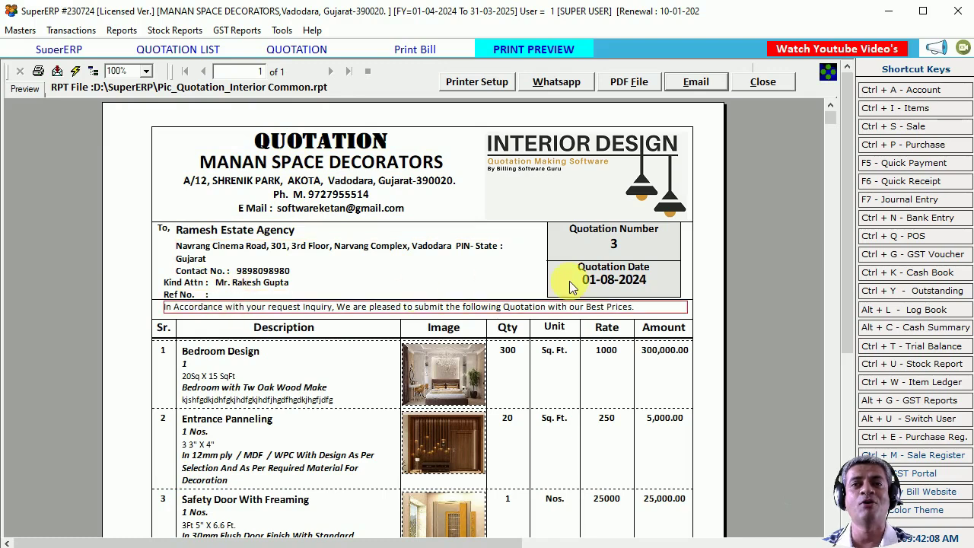
{"action": "scroll", "coordinate": [430, 326], "scroll_direction": "down", "scroll_amount": 3}
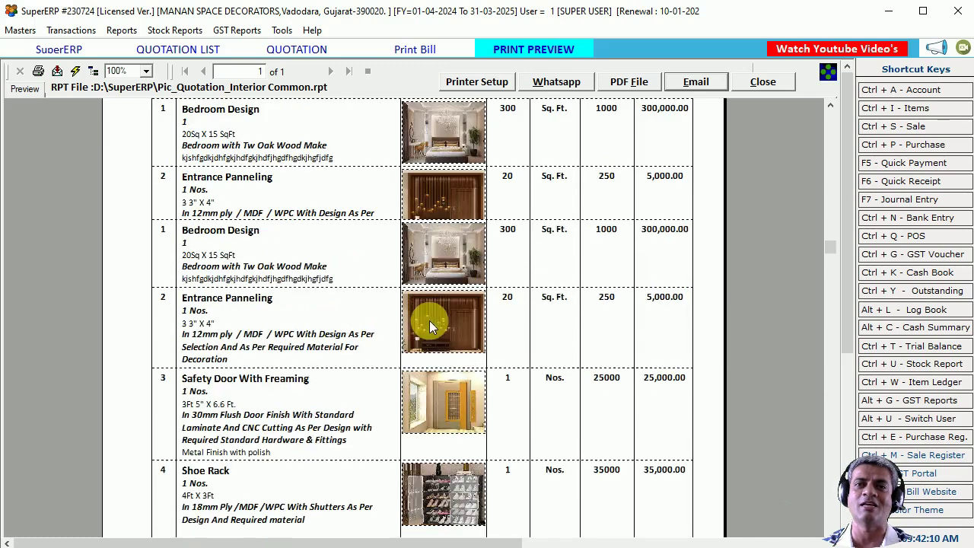
{"action": "scroll", "coordinate": [430, 325], "scroll_direction": "up", "scroll_amount": 3}
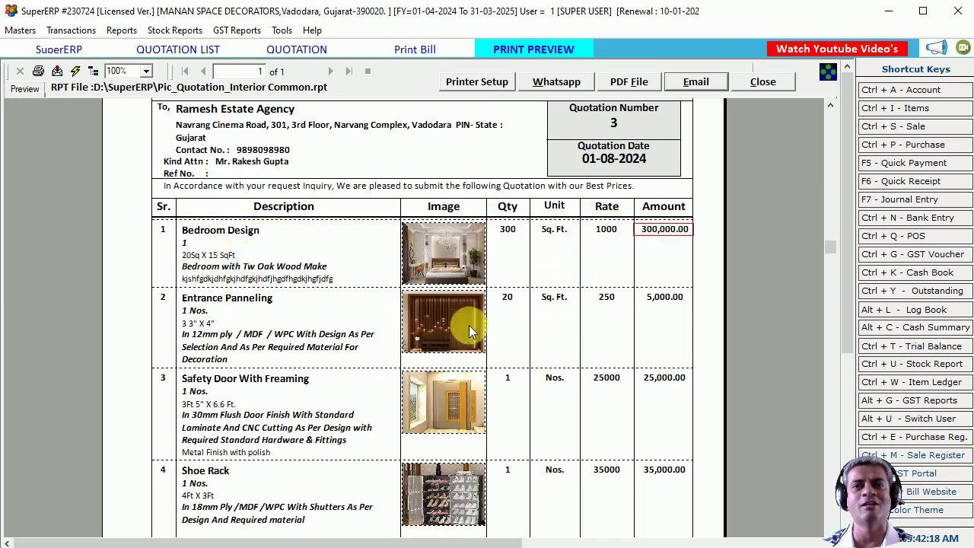
{"action": "scroll", "coordinate": [462, 321], "scroll_direction": "down", "scroll_amount": 3}
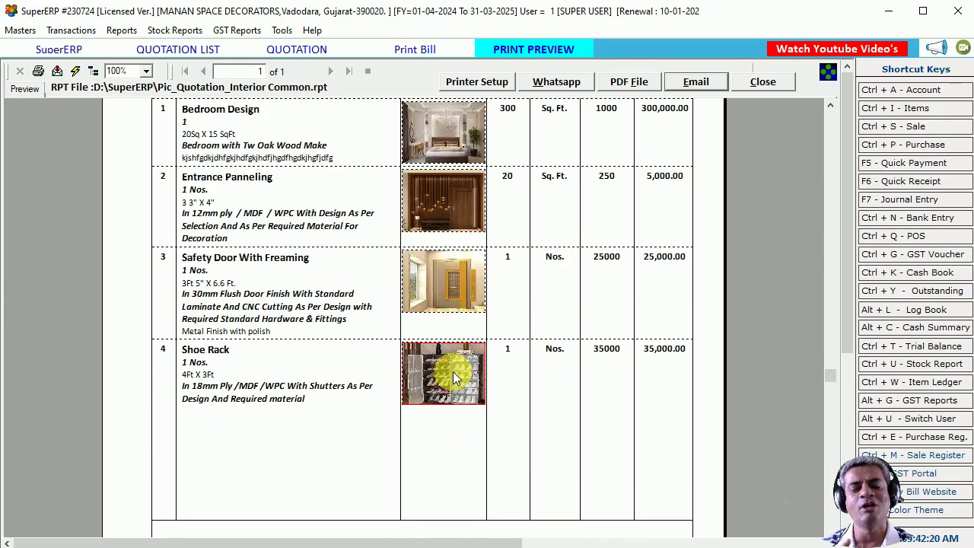
{"action": "scroll", "coordinate": [448, 301], "scroll_direction": "up", "scroll_amount": 3}
{"action": "scroll", "coordinate": [448, 302], "scroll_direction": "down", "scroll_amount": 6}
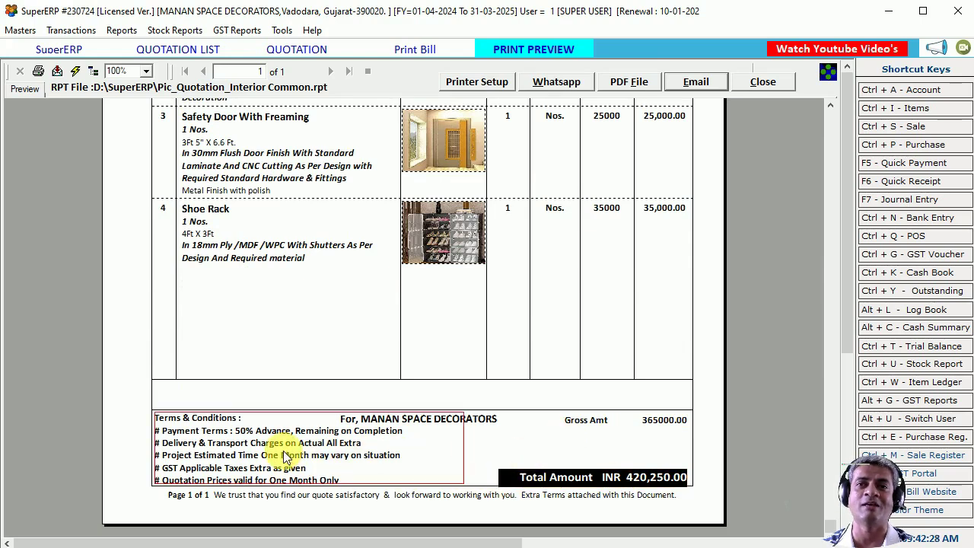
{"action": "scroll", "coordinate": [286, 457], "scroll_direction": "up", "scroll_amount": 2}
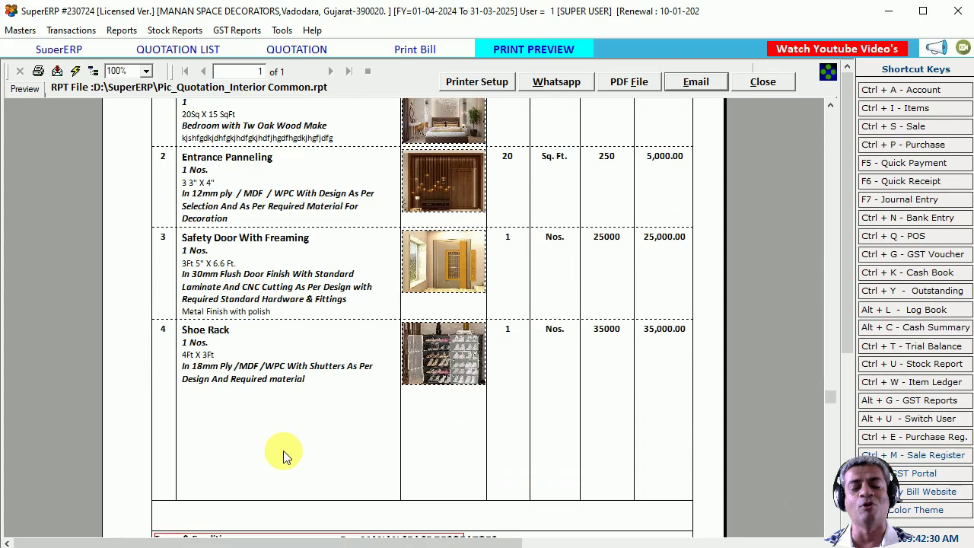
{"action": "scroll", "coordinate": [283, 450], "scroll_direction": "up", "scroll_amount": 4}
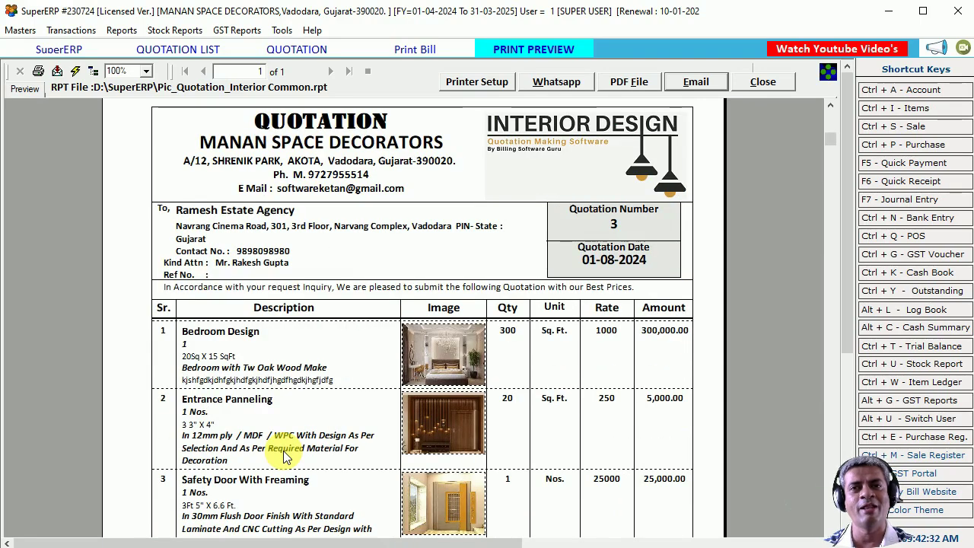
{"action": "scroll", "coordinate": [286, 455], "scroll_direction": "down", "scroll_amount": 6}
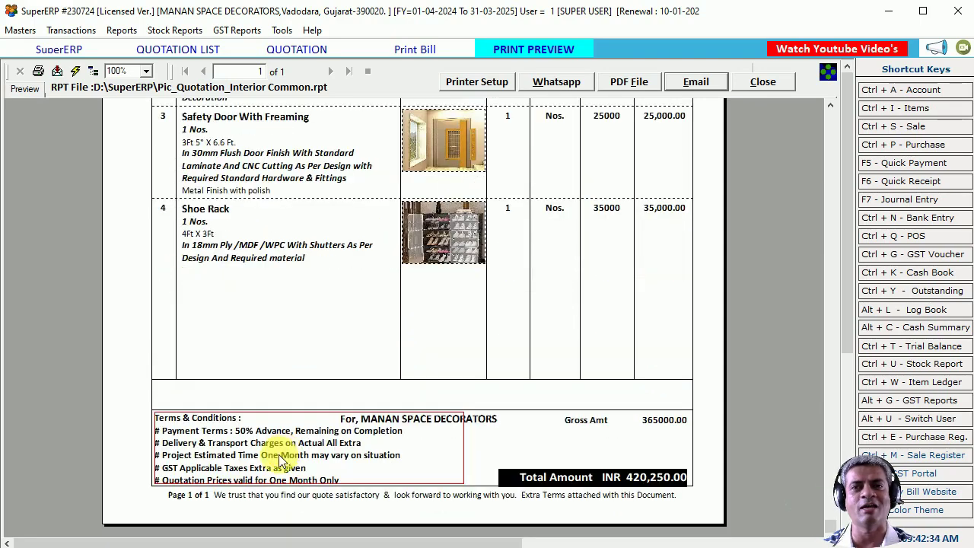
{"action": "scroll", "coordinate": [365, 445], "scroll_direction": "up", "scroll_amount": 6}
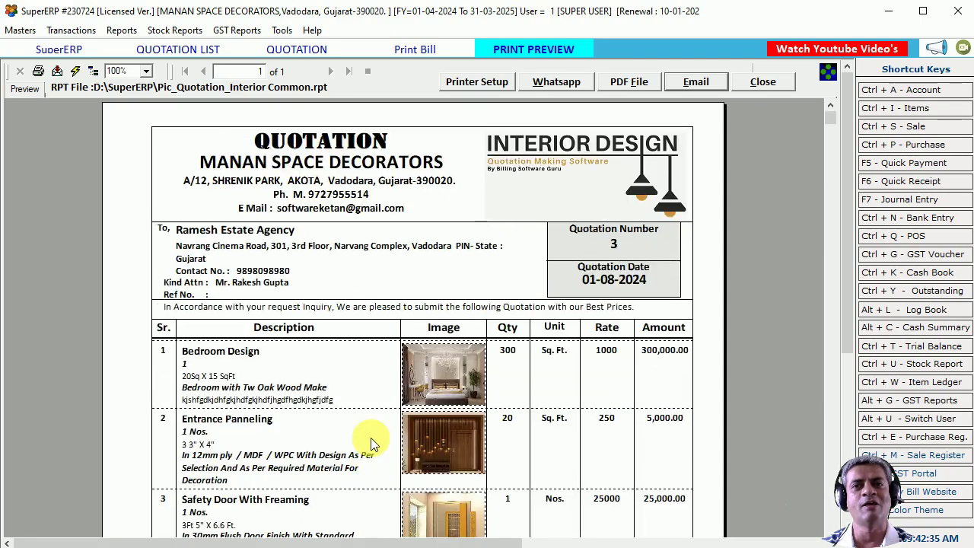
{"action": "left_click", "coordinate": [146, 70]}
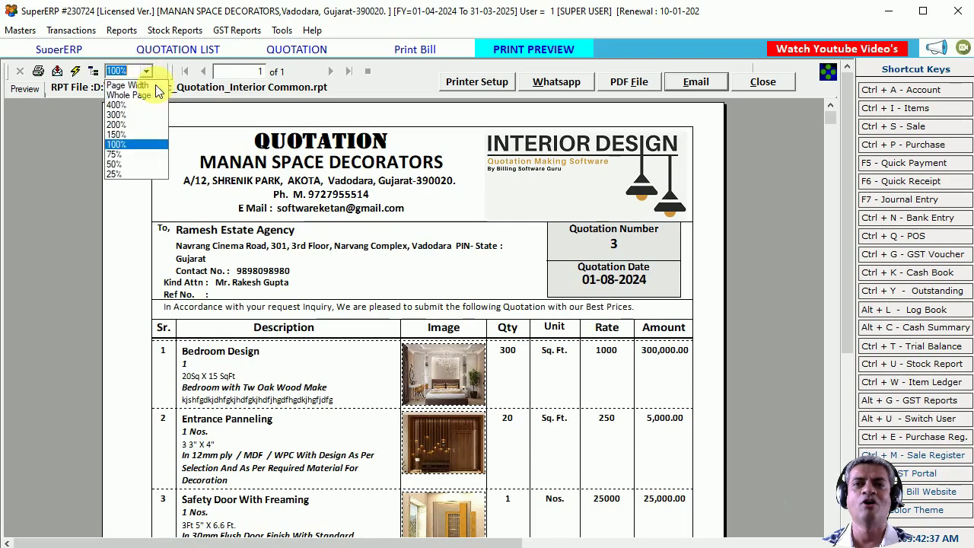
{"action": "left_click", "coordinate": [122, 115]}
{"action": "scroll", "coordinate": [473, 319], "scroll_direction": "down", "scroll_amount": 6}
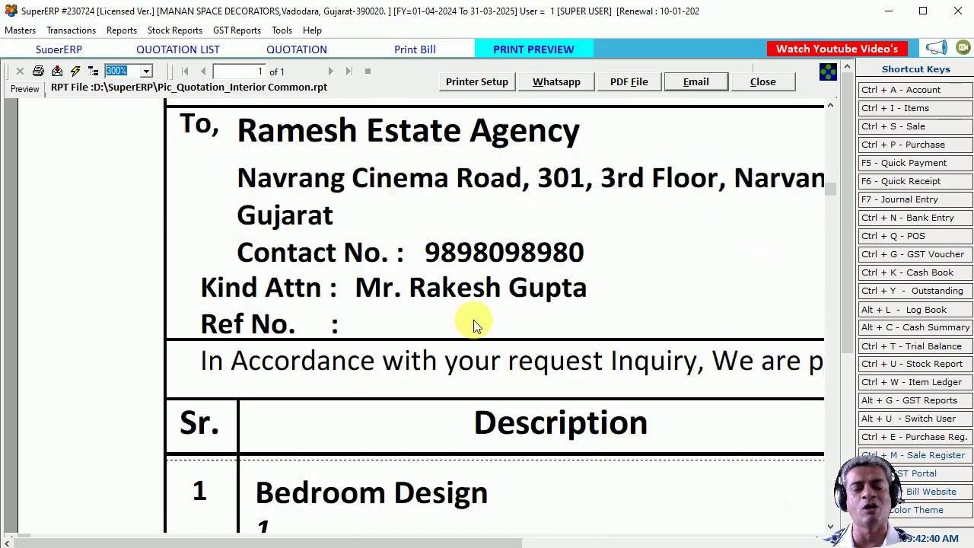
{"action": "scroll", "coordinate": [473, 320], "scroll_direction": "down", "scroll_amount": 5}
{"action": "left_click_drag", "start_coordinate": [356, 543], "coordinate": [483, 533]}
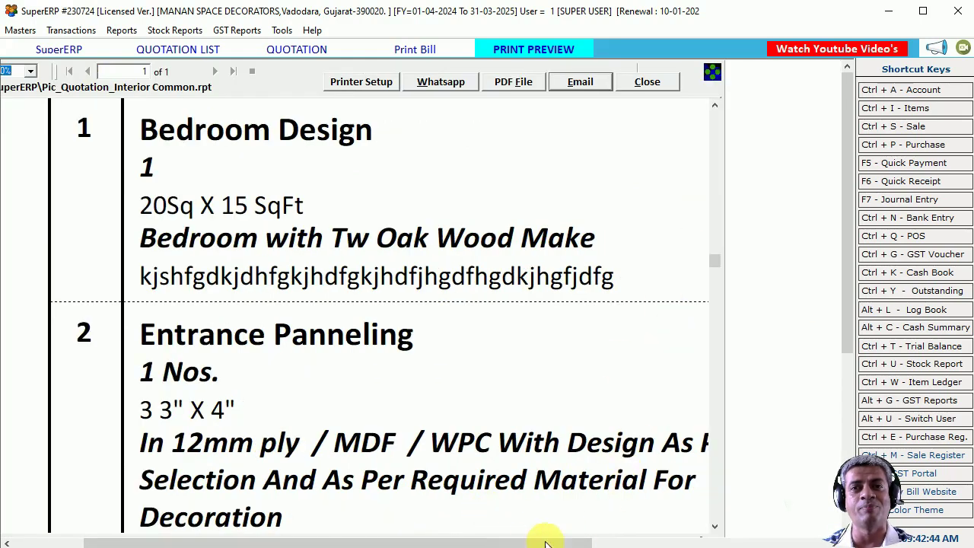
{"action": "left_click_drag", "start_coordinate": [586, 537], "coordinate": [426, 534]}
{"action": "scroll", "coordinate": [383, 411], "scroll_direction": "down", "scroll_amount": 5}
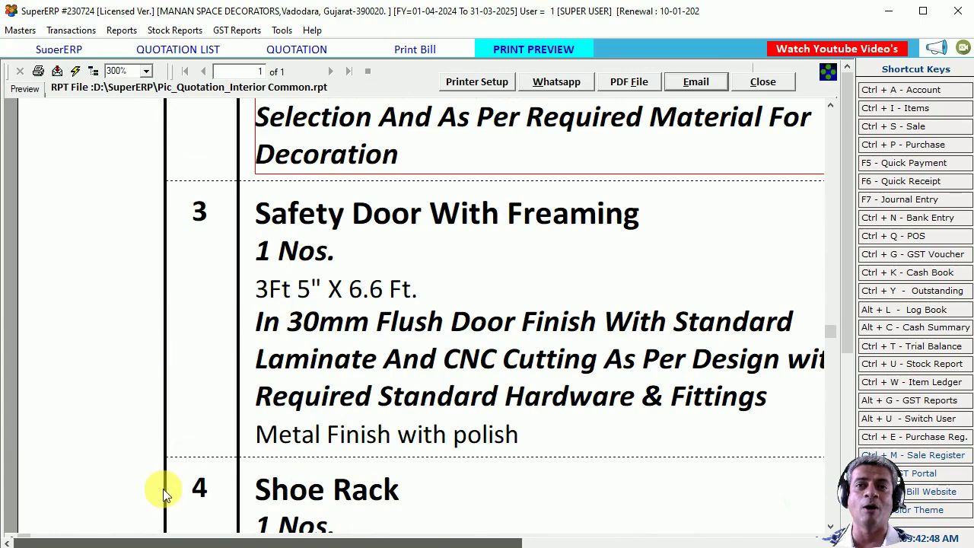
{"action": "left_click_drag", "start_coordinate": [31, 541], "coordinate": [380, 533]}
{"action": "scroll", "coordinate": [694, 404], "scroll_direction": "up", "scroll_amount": 3}
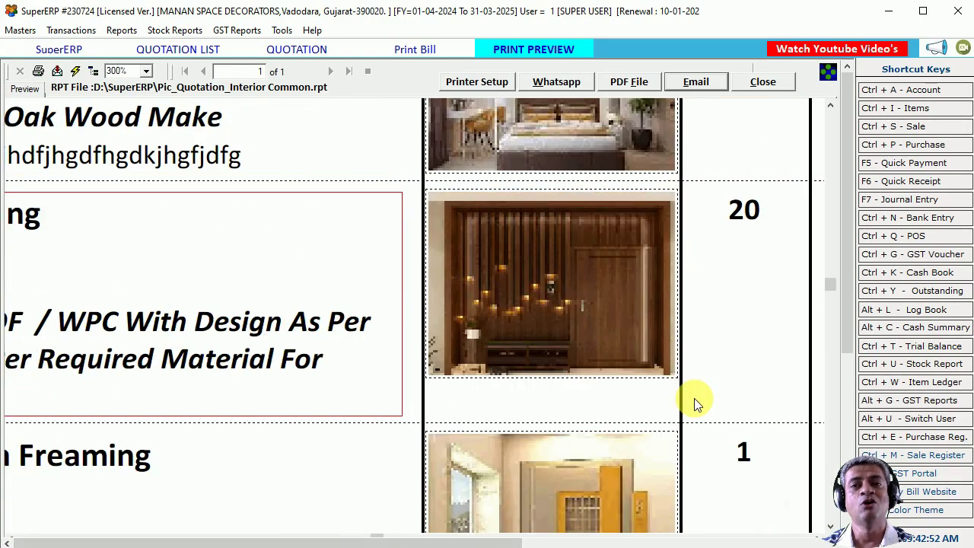
{"action": "scroll", "coordinate": [694, 398], "scroll_direction": "up", "scroll_amount": 3}
{"action": "scroll", "coordinate": [695, 398], "scroll_direction": "down", "scroll_amount": 3}
{"action": "scroll", "coordinate": [694, 398], "scroll_direction": "down", "scroll_amount": 5}
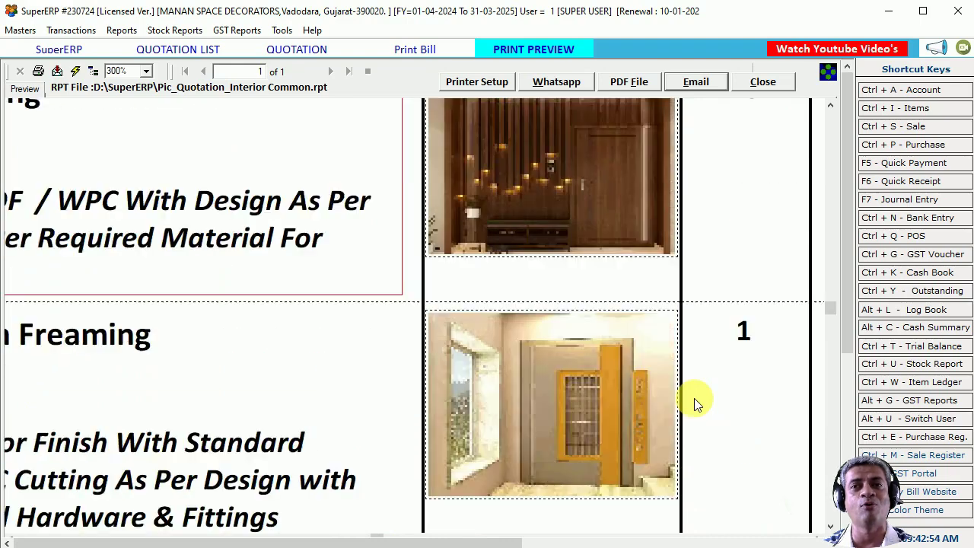
{"action": "scroll", "coordinate": [694, 401], "scroll_direction": "up", "scroll_amount": 10}
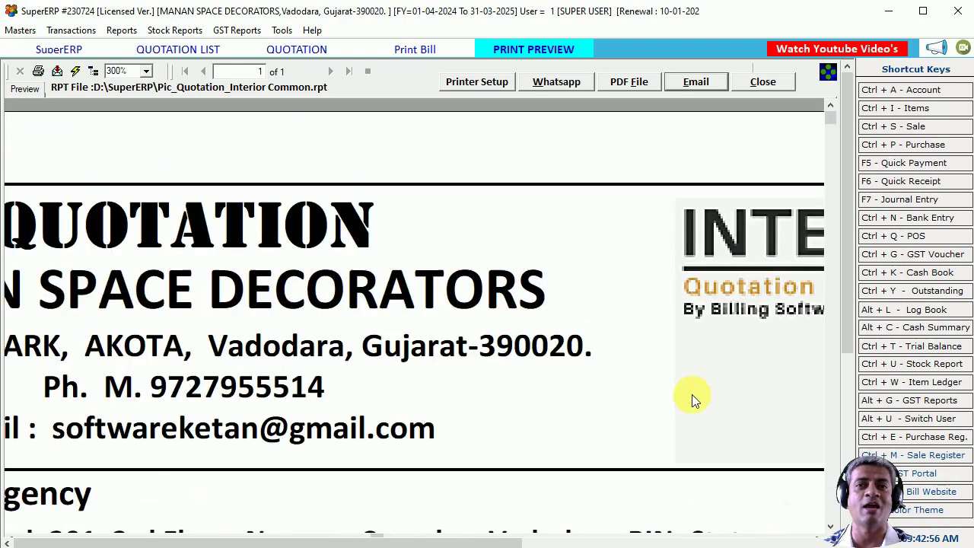
{"action": "left_click", "coordinate": [146, 71]}
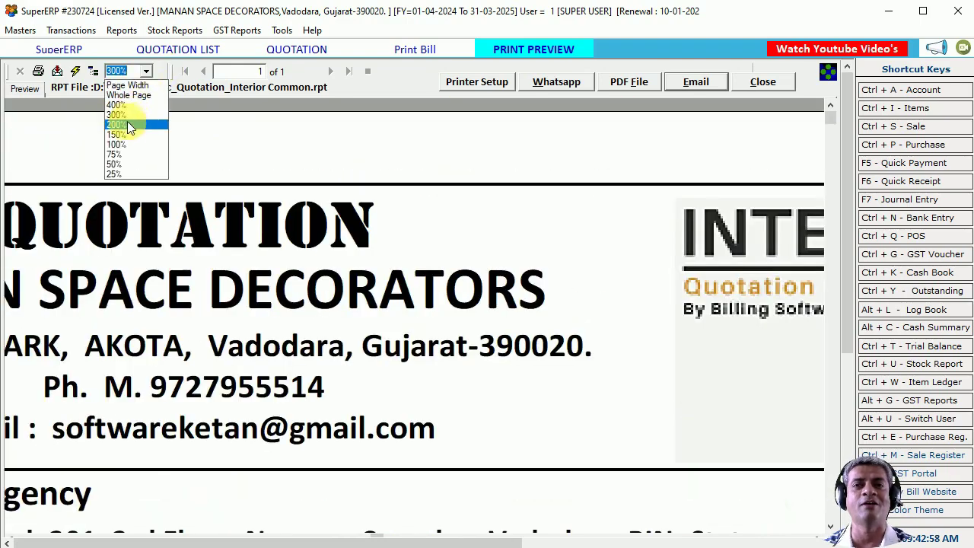
{"action": "left_click", "coordinate": [128, 124]}
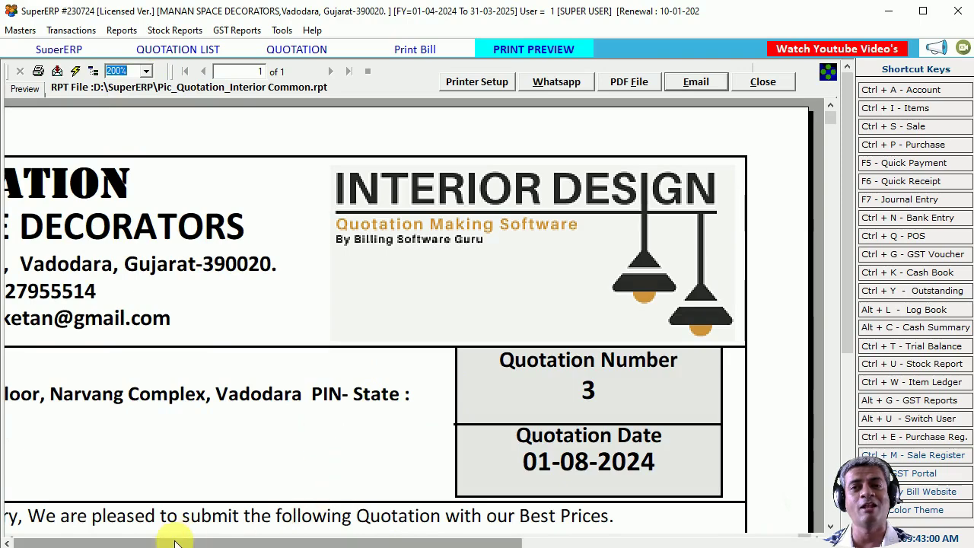
{"action": "left_click", "coordinate": [146, 72]}
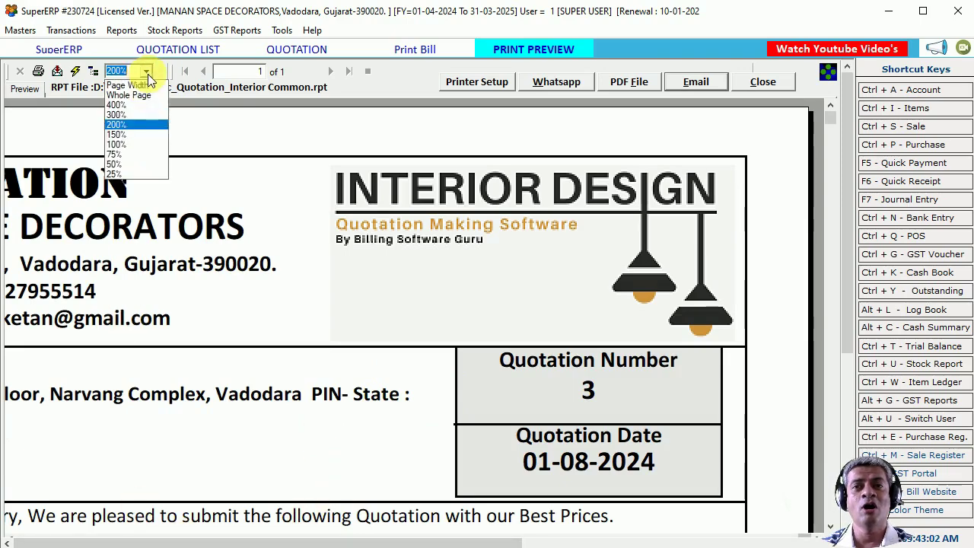
{"action": "left_click", "coordinate": [124, 144]}
{"action": "scroll", "coordinate": [433, 309], "scroll_direction": "down", "scroll_amount": 5}
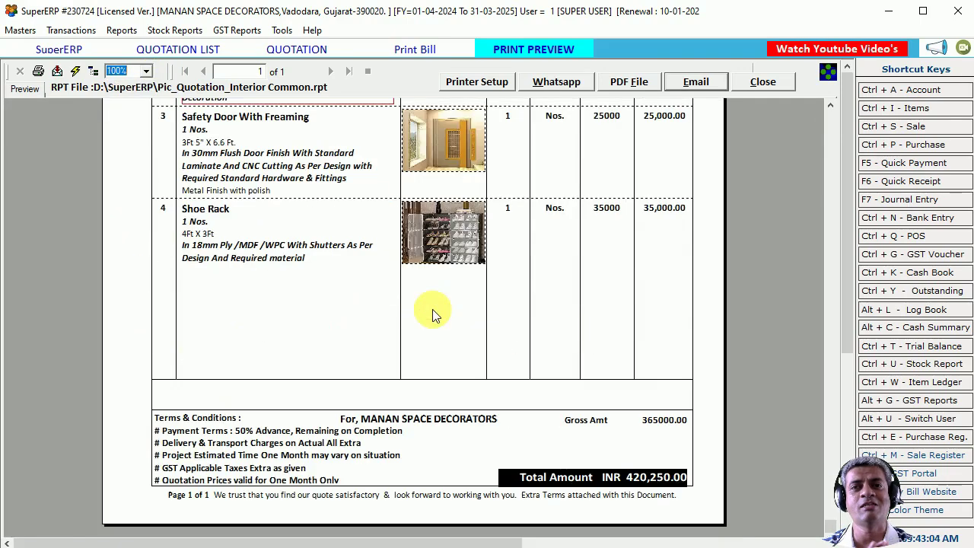
{"action": "scroll", "coordinate": [432, 312], "scroll_direction": "up", "scroll_amount": 5}
Print the quotation to PDF as Pic_Quotation_Interior Common.pdf and review the pictured items.
{"action": "left_click", "coordinate": [38, 70]}
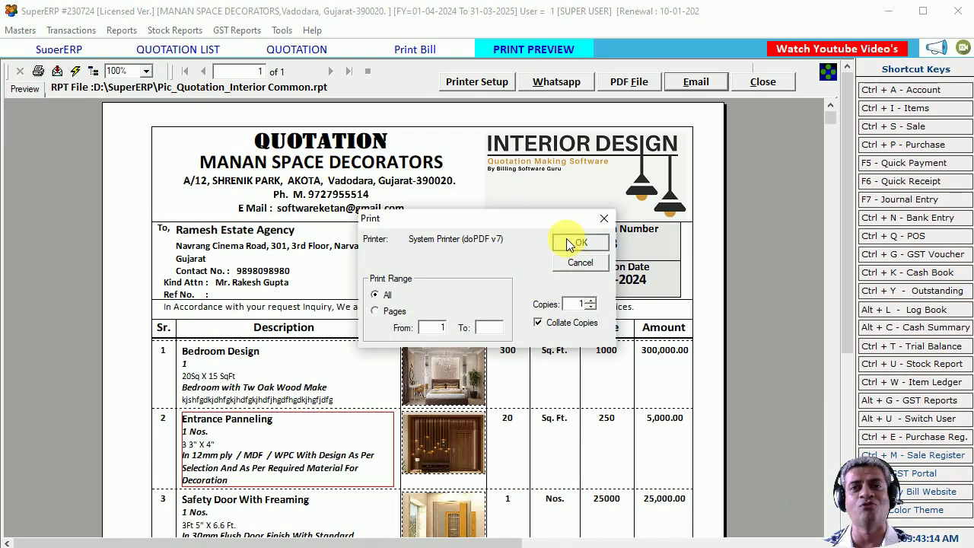
{"action": "left_click", "coordinate": [568, 244]}
{"action": "left_click", "coordinate": [28, 37]}
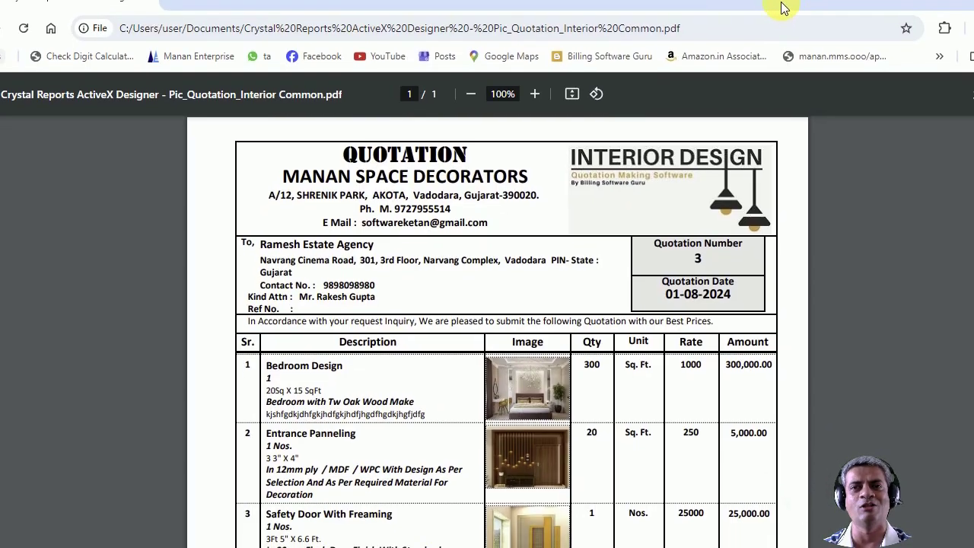
{"action": "scroll", "coordinate": [498, 227], "scroll_direction": "down", "scroll_amount": 4}
{"action": "scroll", "coordinate": [499, 226], "scroll_direction": "up", "scroll_amount": 4}
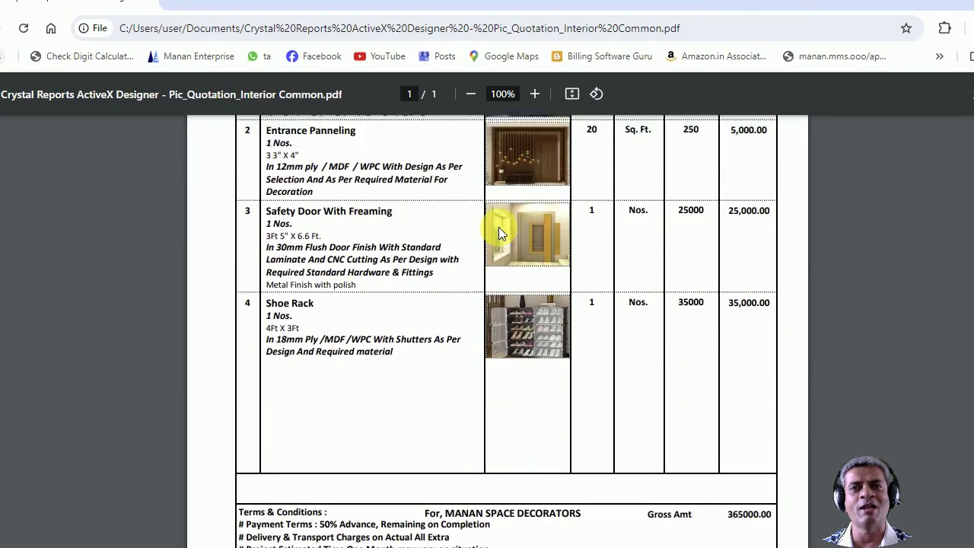